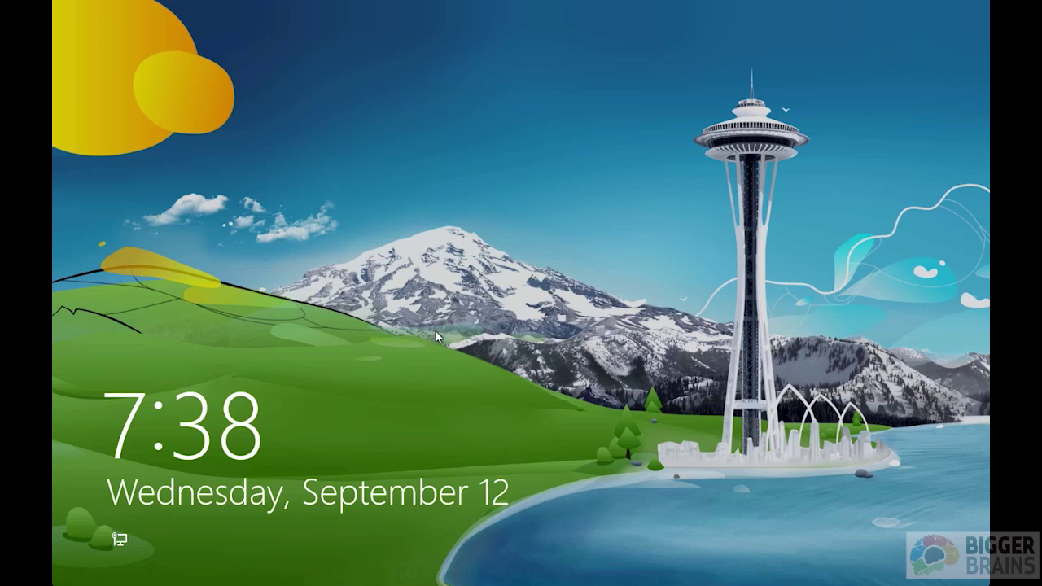
Step: Dismiss the lock screen and sign in to reach the Start screen tiles
{"action": "left_click", "coordinate": [435, 331]}
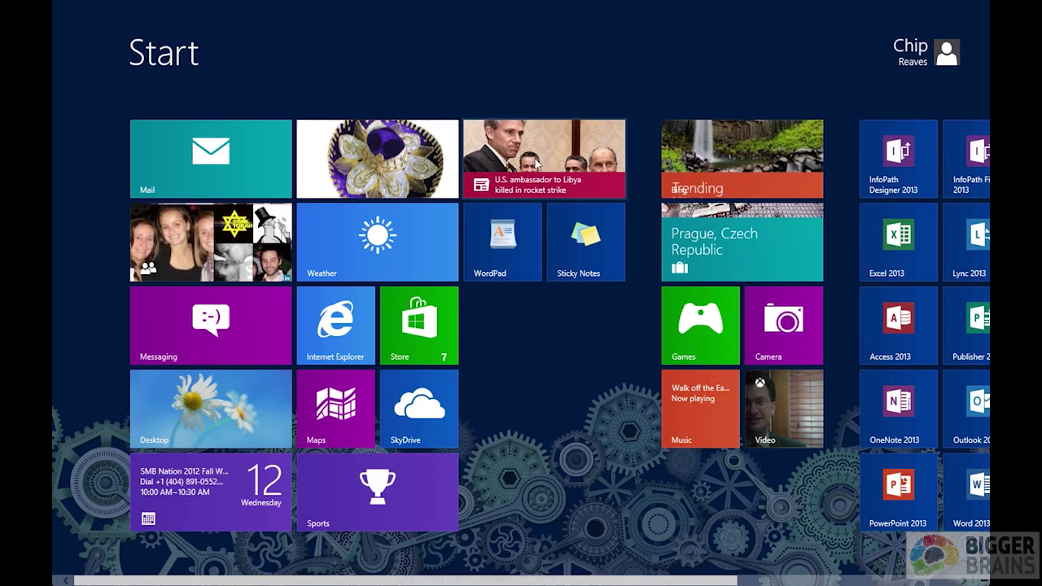
Step: Leave the Start screen for the desktop, where the blank WordPad document will open
{"action": "key", "text": "super"}
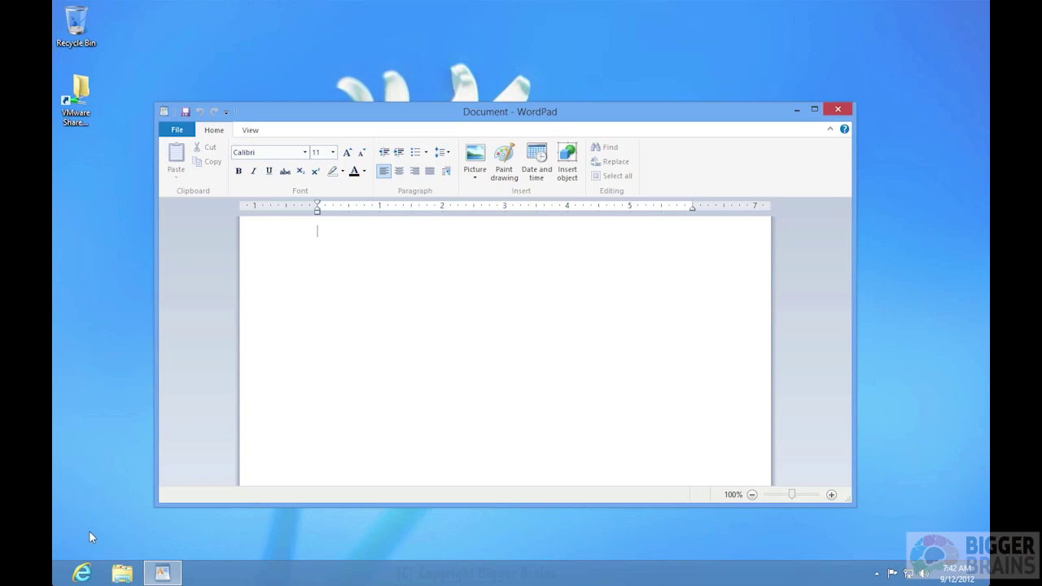
Step: Bring up the Start screen from the bottom-left corner and launch Sticky Notes
{"action": "mouse_move", "coordinate": [54, 583]}
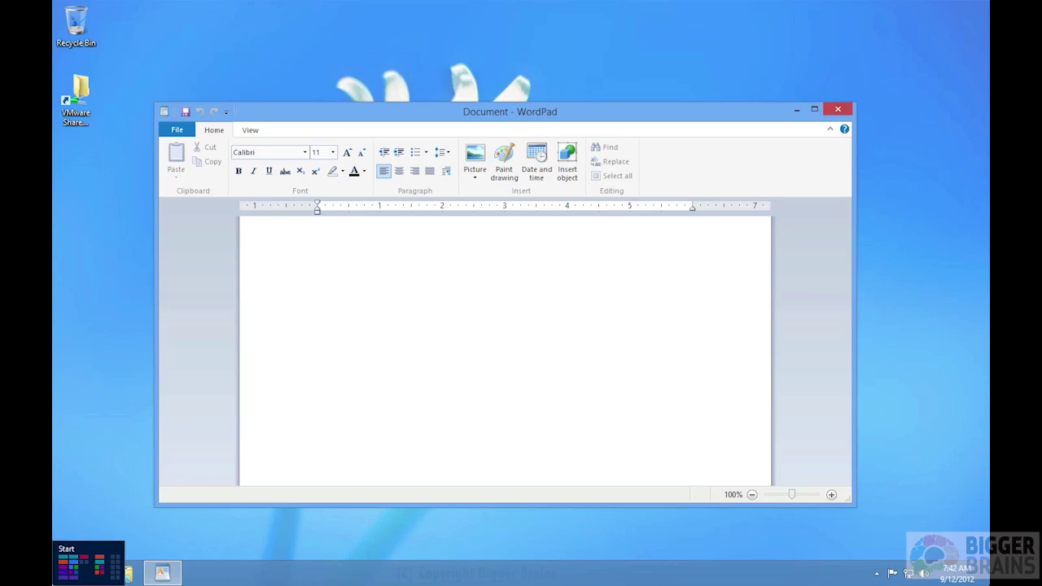
{"action": "left_click", "coordinate": [57, 580]}
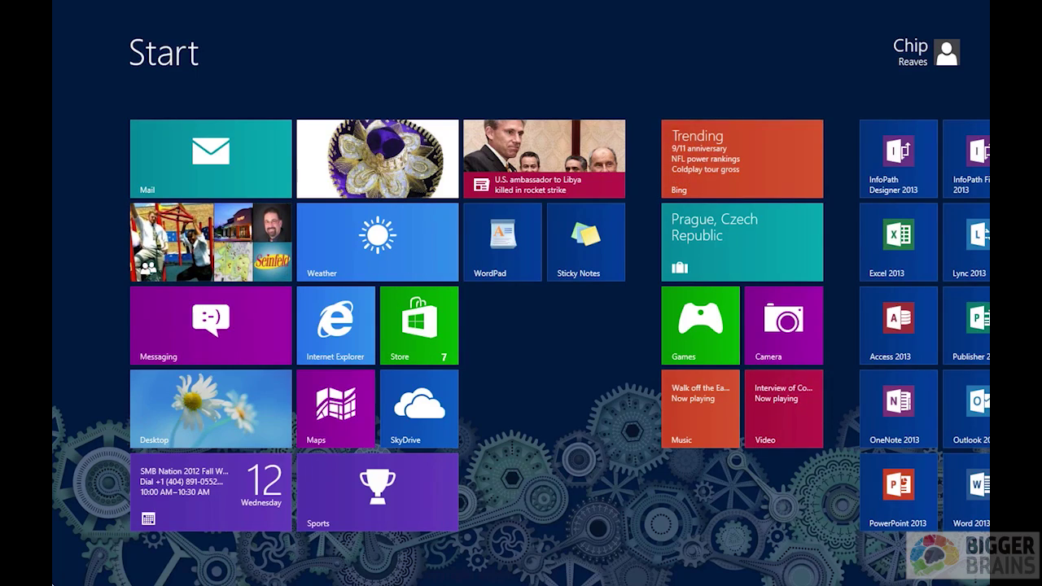
{"action": "left_click", "coordinate": [593, 238]}
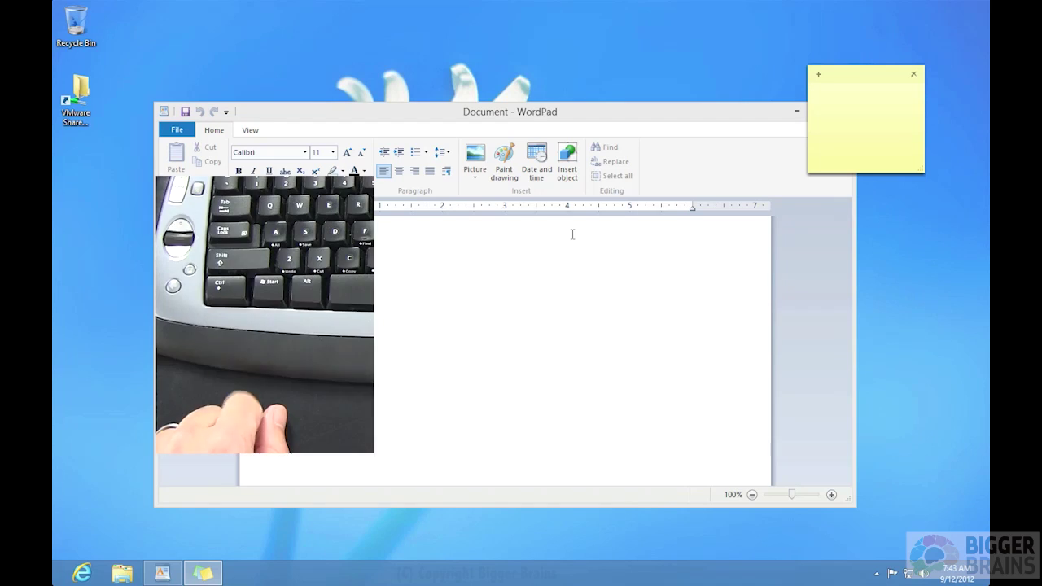
Step: Return to the Start screen and launch the Weather app
{"action": "key", "text": "super"}
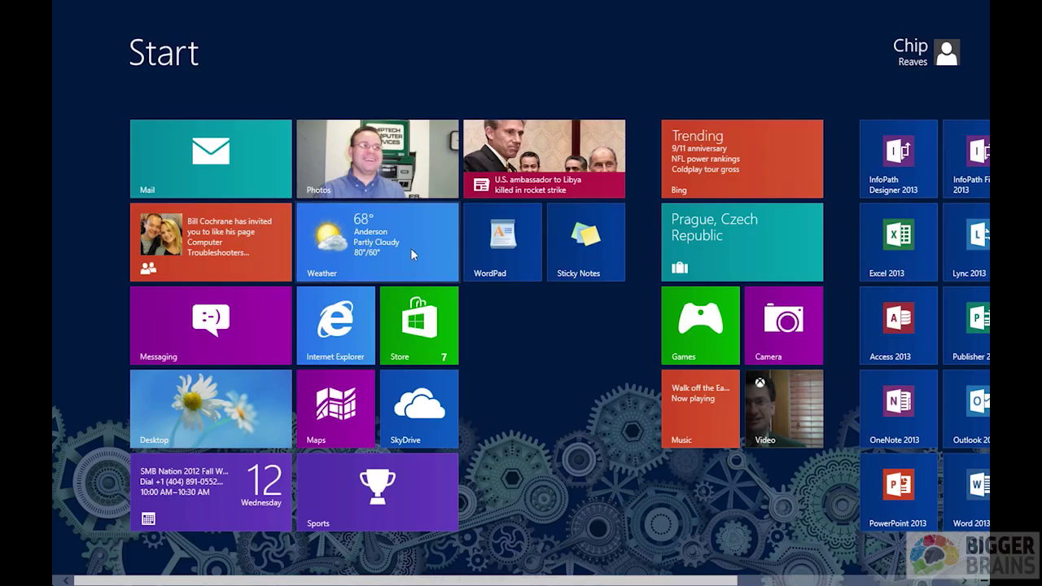
{"action": "left_click", "coordinate": [411, 254]}
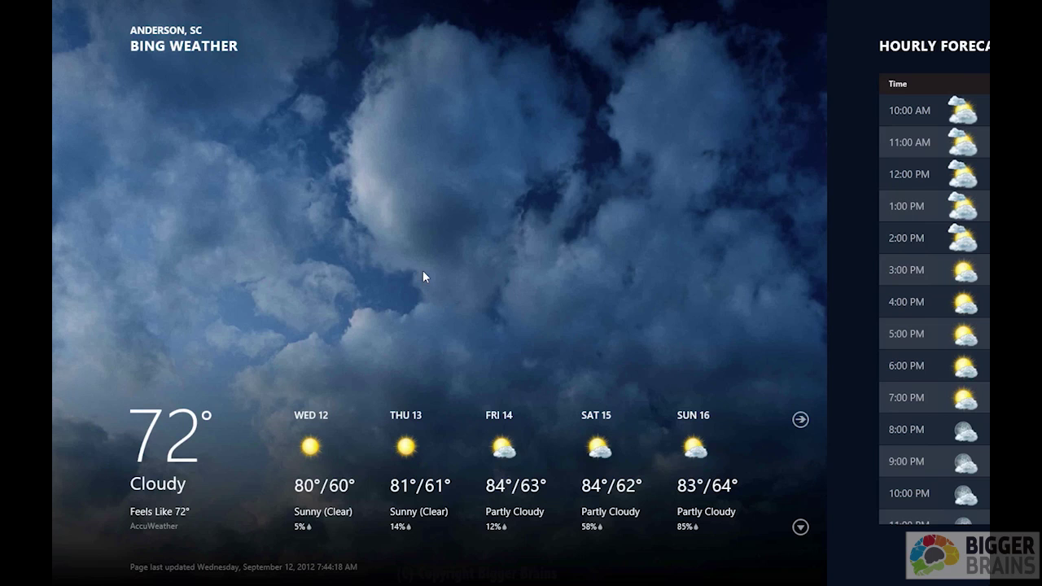
Step: Advance the daily forecast to Mon 17–Fri 21, then return to the Start screen
{"action": "left_click", "coordinate": [799, 418]}
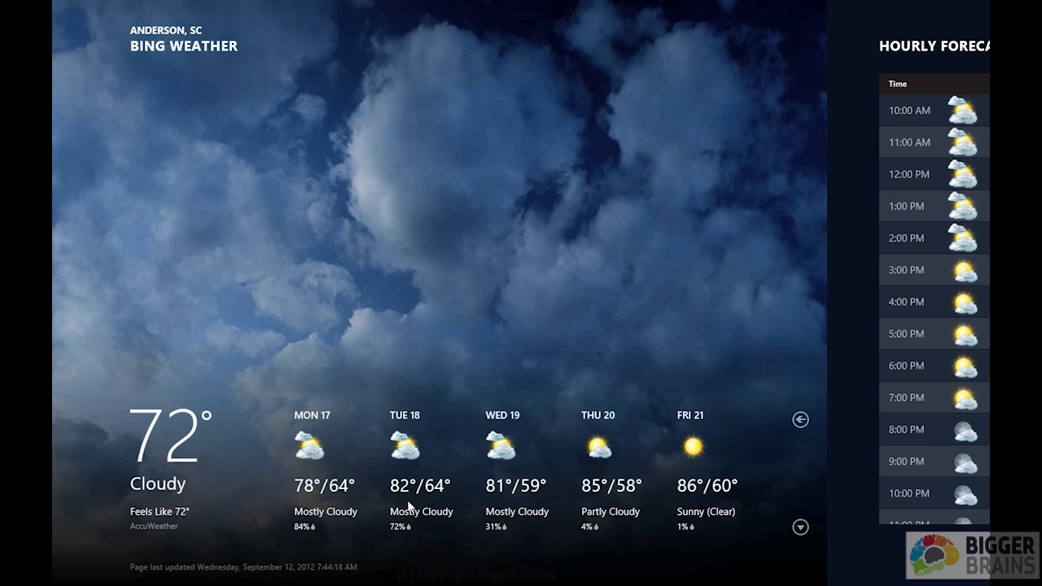
{"action": "key", "text": "super"}
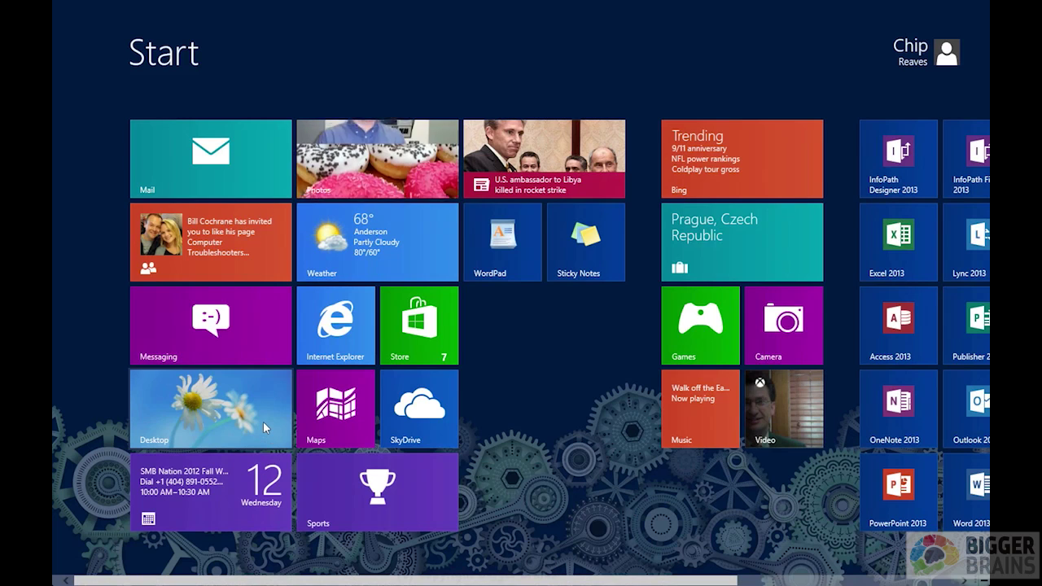
Step: Visit the desktop, come back to Start, and launch the Store app
{"action": "left_click", "coordinate": [263, 421]}
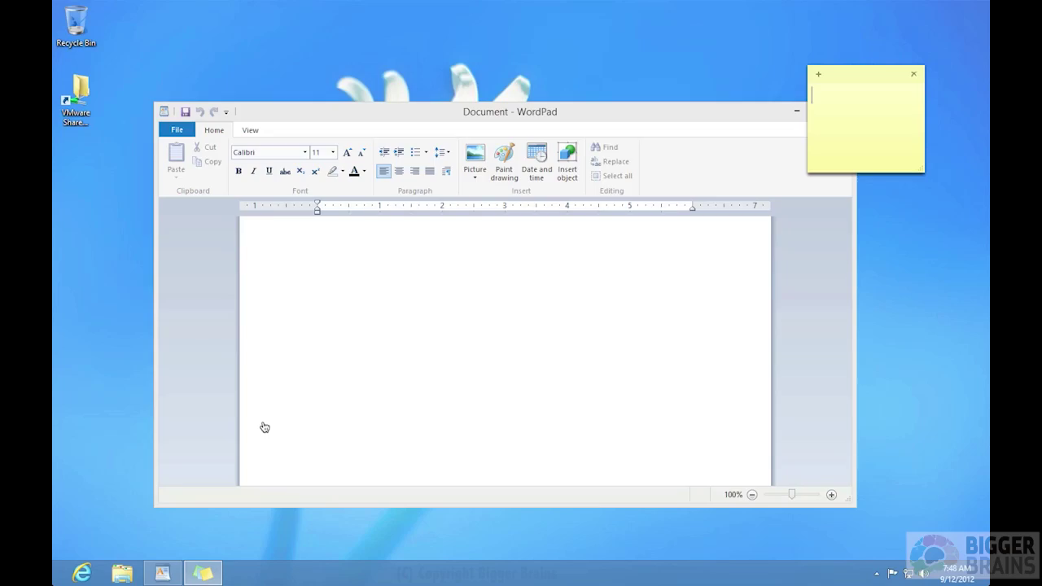
{"action": "key", "text": "super"}
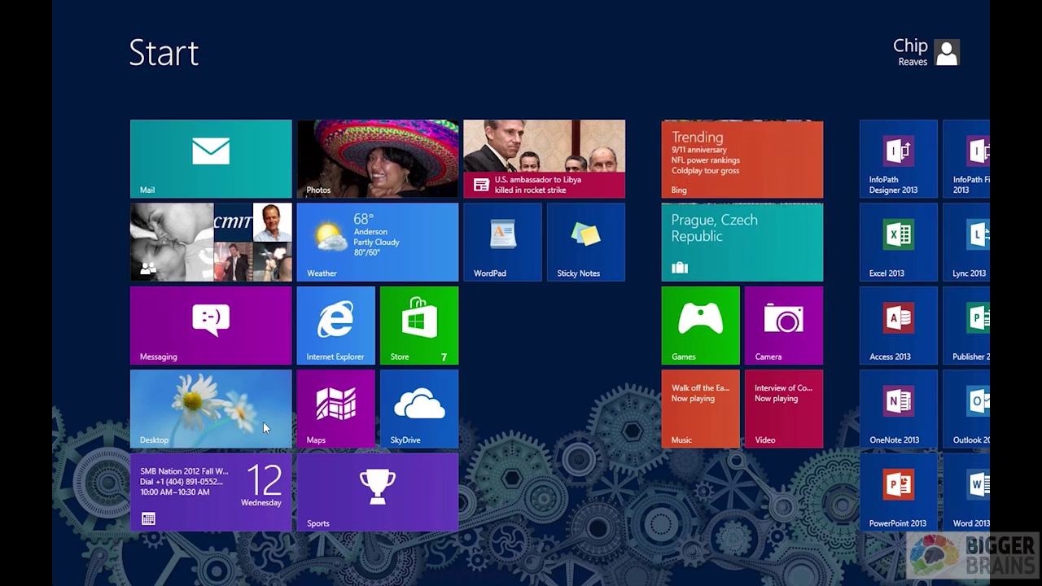
{"action": "left_click", "coordinate": [404, 328]}
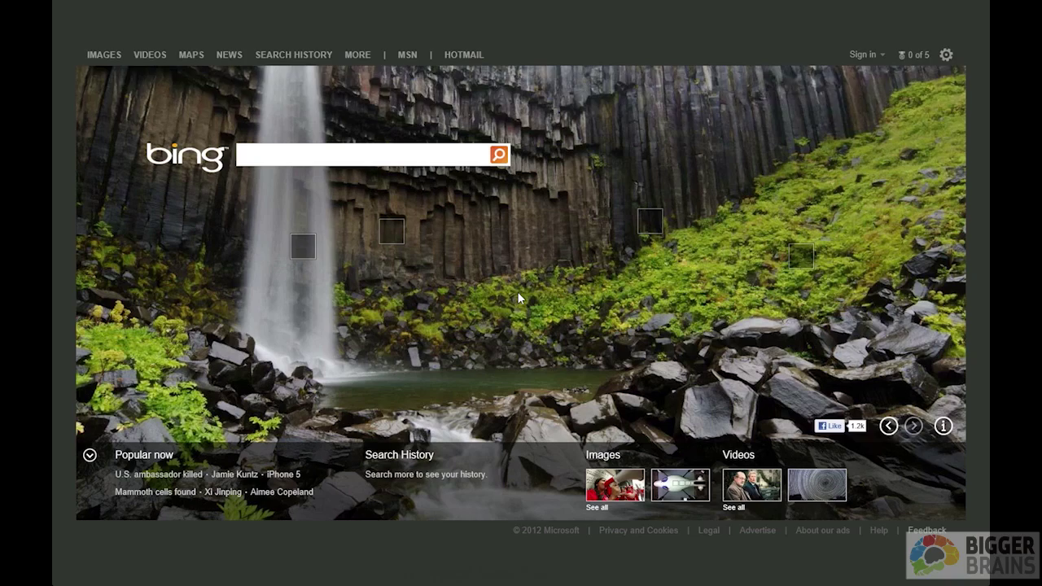
Step: Show Internet Explorer's open tabs and address bar over the Bing page
{"action": "right_click", "coordinate": [517, 298]}
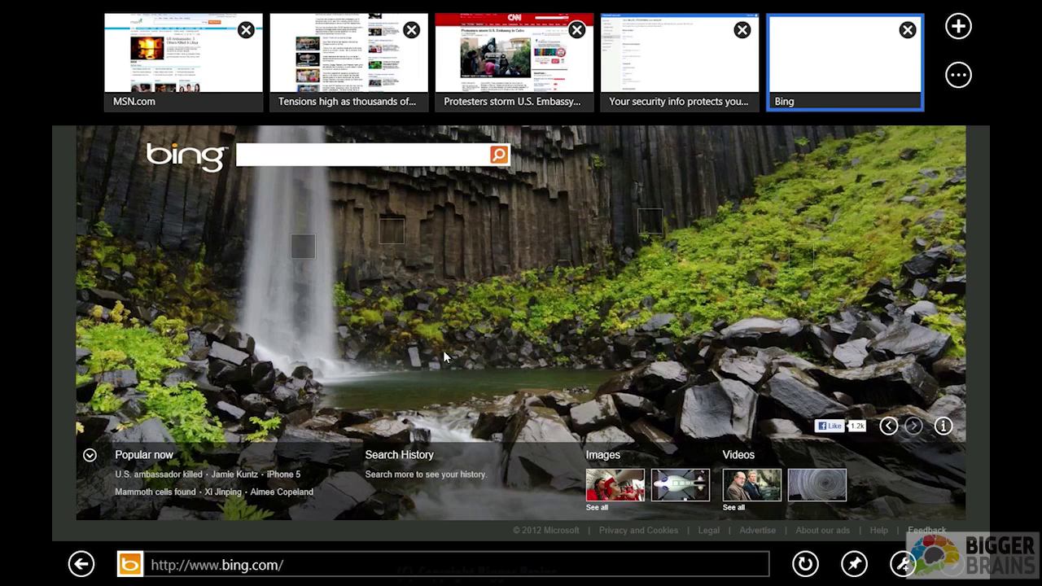
{"action": "left_click", "coordinate": [293, 565]}
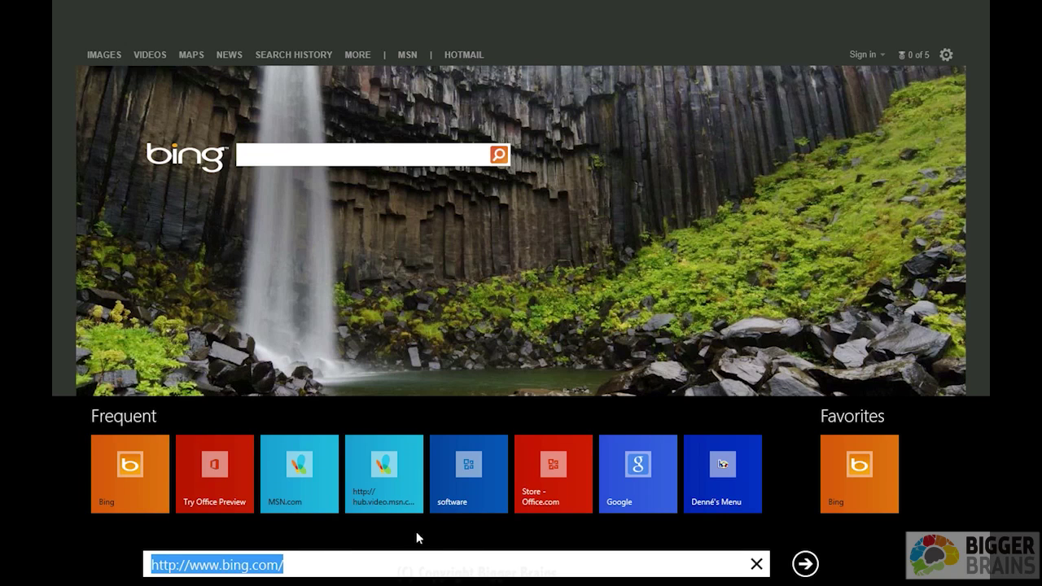
{"action": "left_click", "coordinate": [465, 541]}
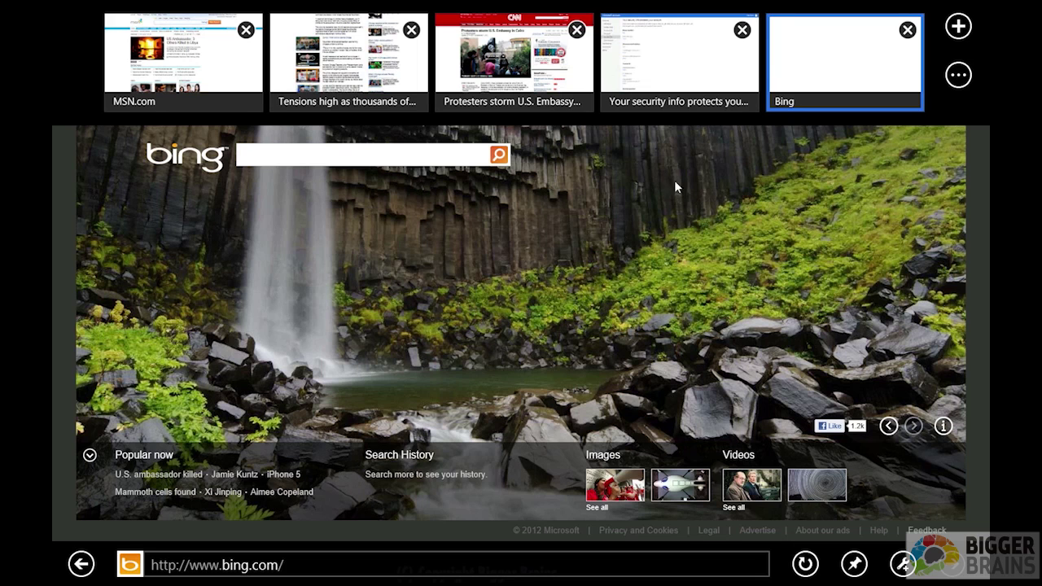
{"action": "left_click", "coordinate": [593, 273]}
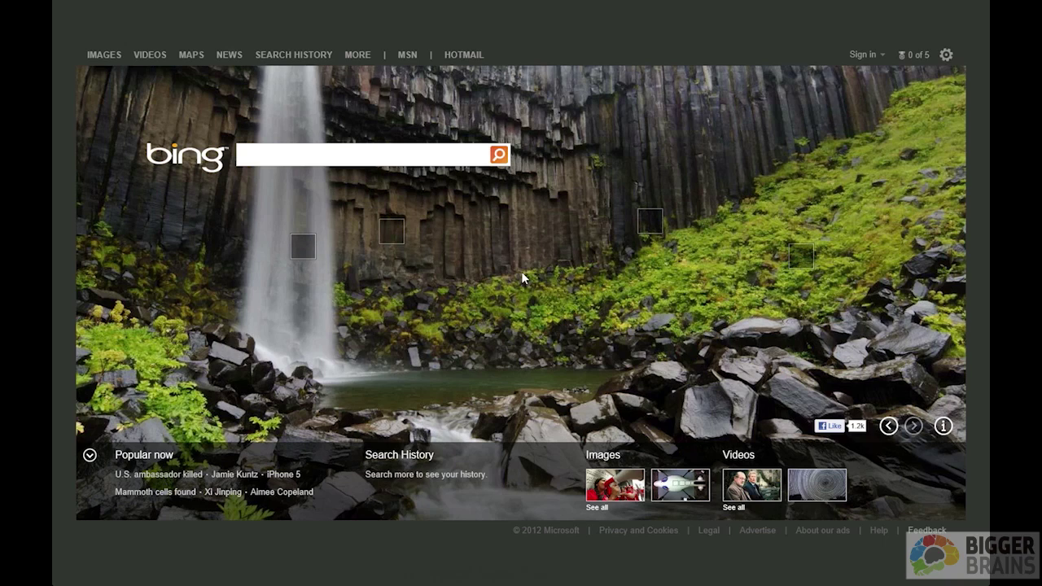
Step: Replace the Bing address with homestarrunner and go to that site
{"action": "right_click", "coordinate": [519, 276]}
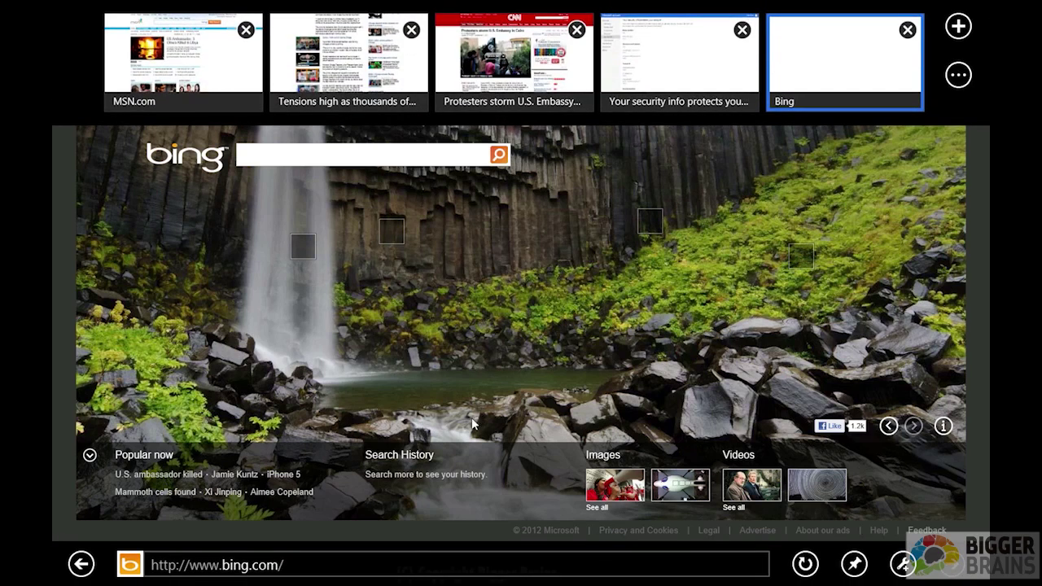
{"action": "left_click", "coordinate": [401, 560]}
{"action": "type", "text": "homestarrunner."}
{"action": "key", "text": "Return"}
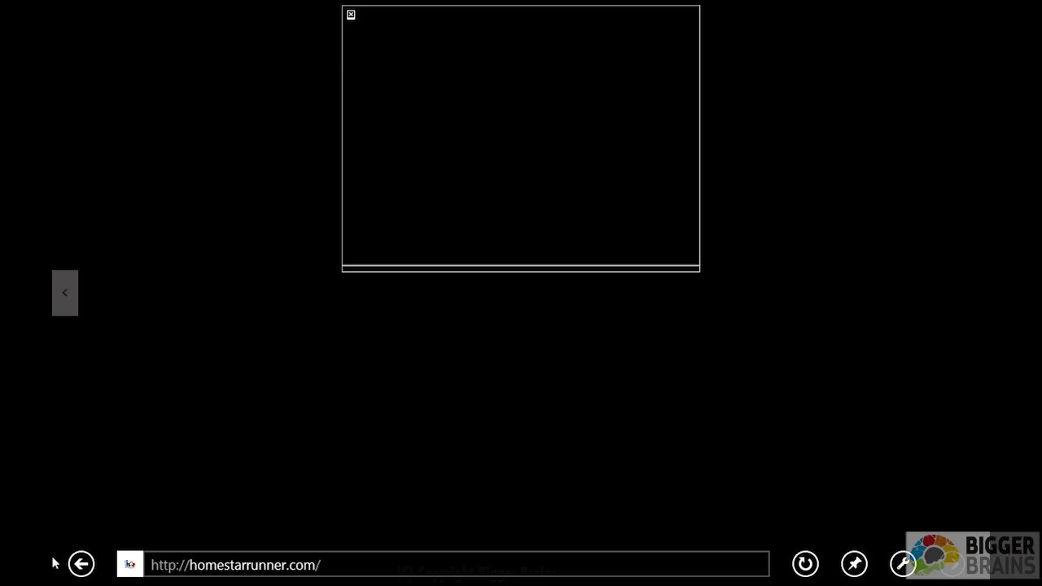
Step: Load homestarrunner.com in desktop Internet Explorer from the taskbar, then return to Start
{"action": "left_click", "coordinate": [73, 569]}
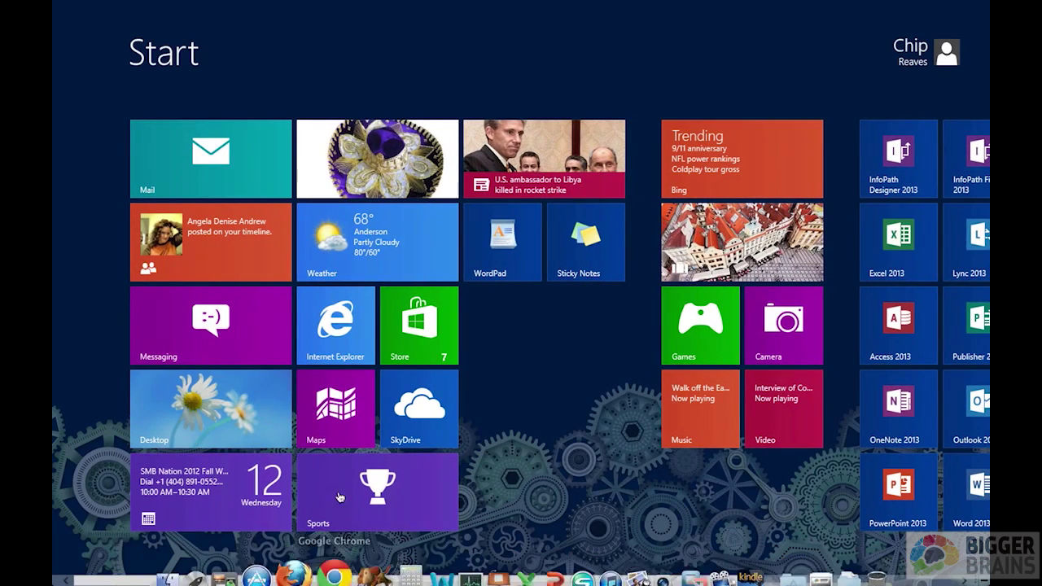
{"action": "left_click", "coordinate": [223, 417]}
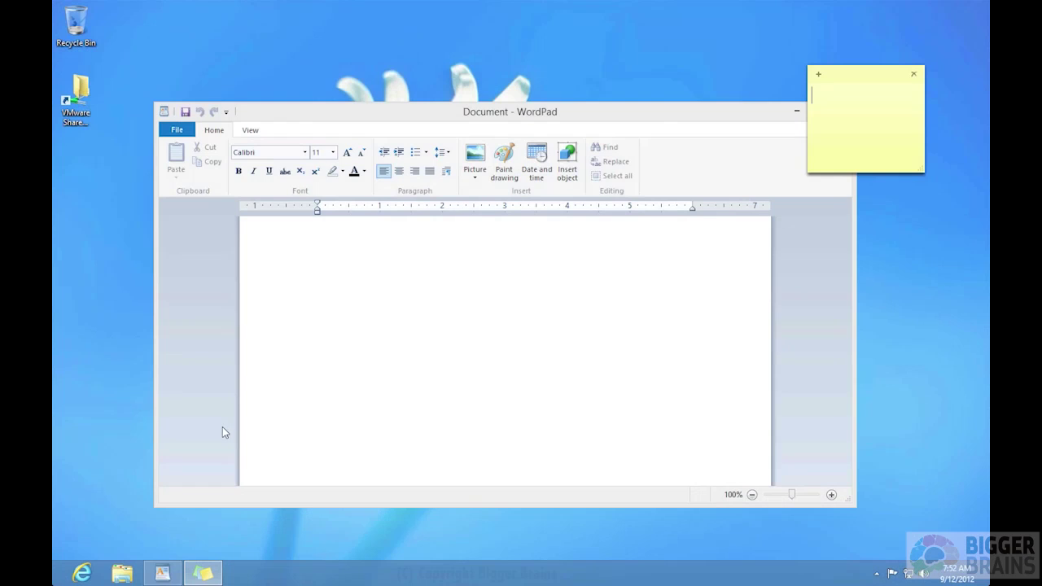
{"action": "left_click", "coordinate": [81, 574]}
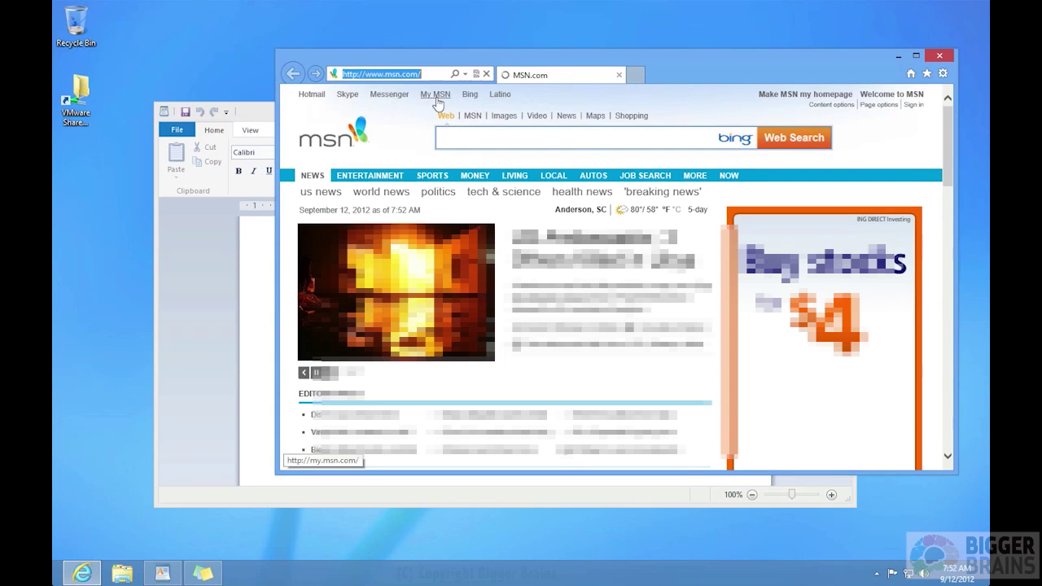
{"action": "type", "text": "homestarrunner"}
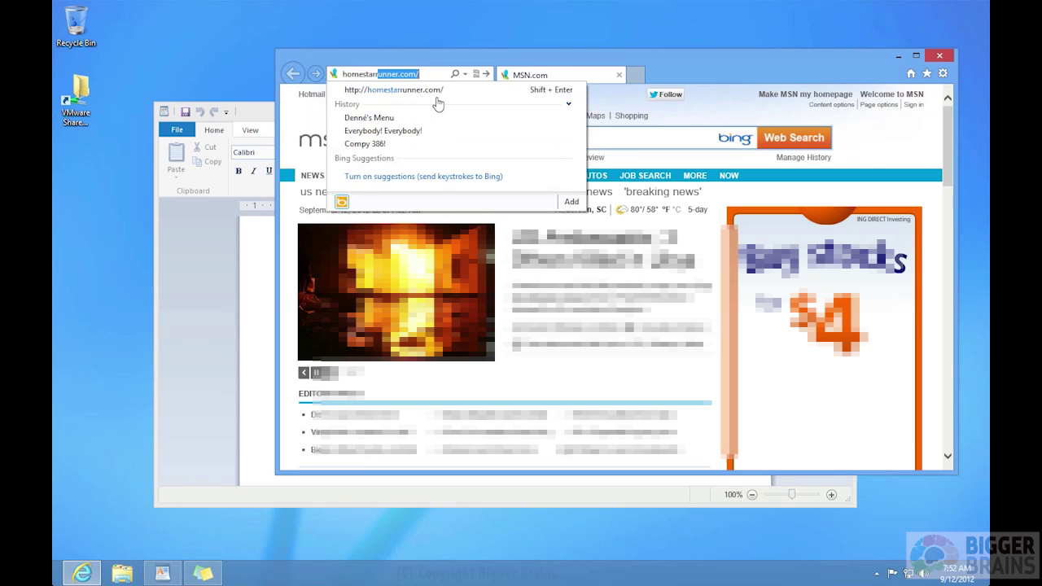
{"action": "key", "text": "Return"}
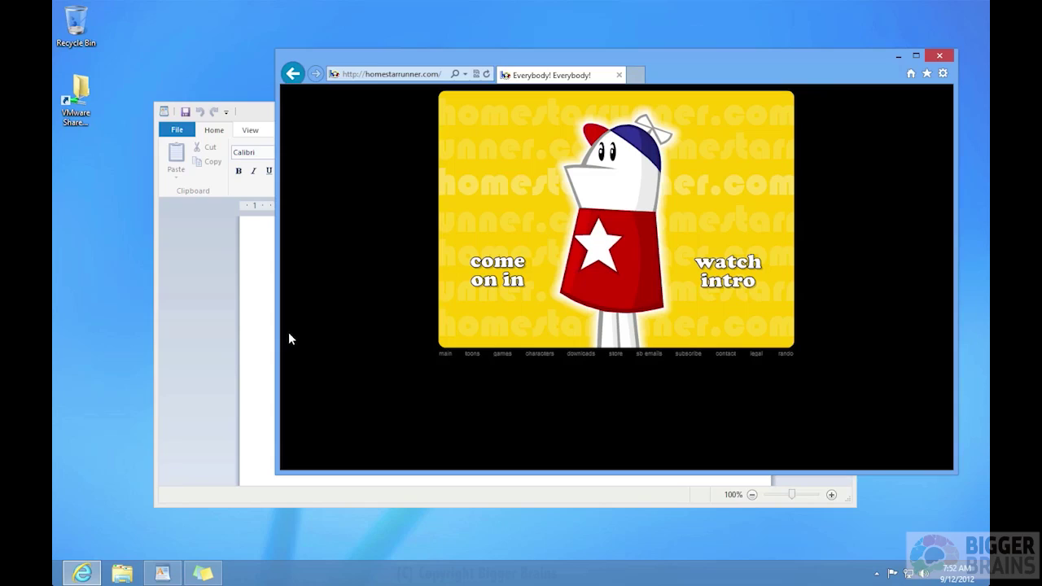
{"action": "left_click", "coordinate": [56, 579]}
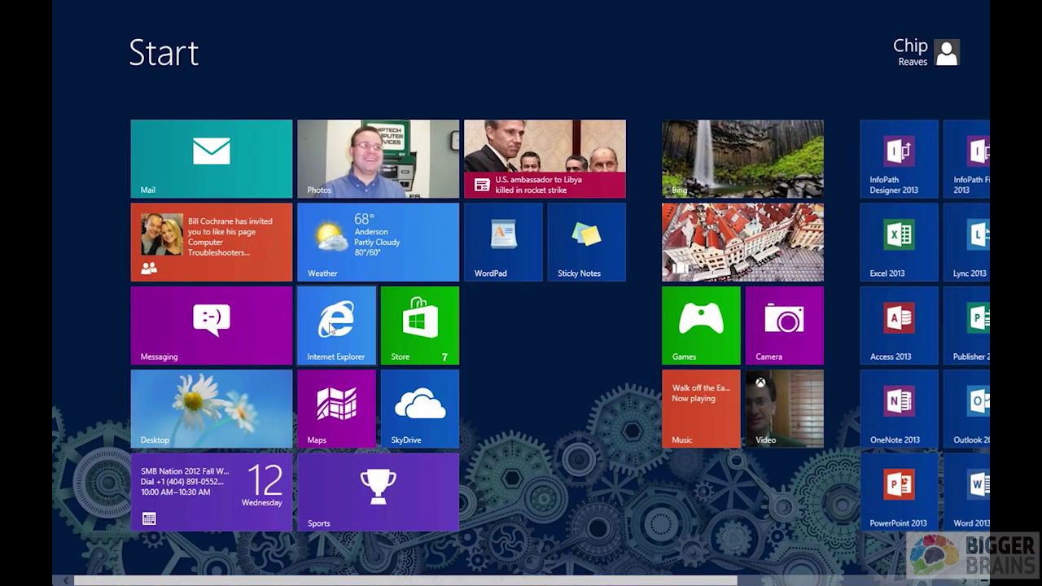
Step: Open Internet Explorer full screen and send homestarrunner.com to the desktop via Page tools
{"action": "left_click", "coordinate": [337, 329]}
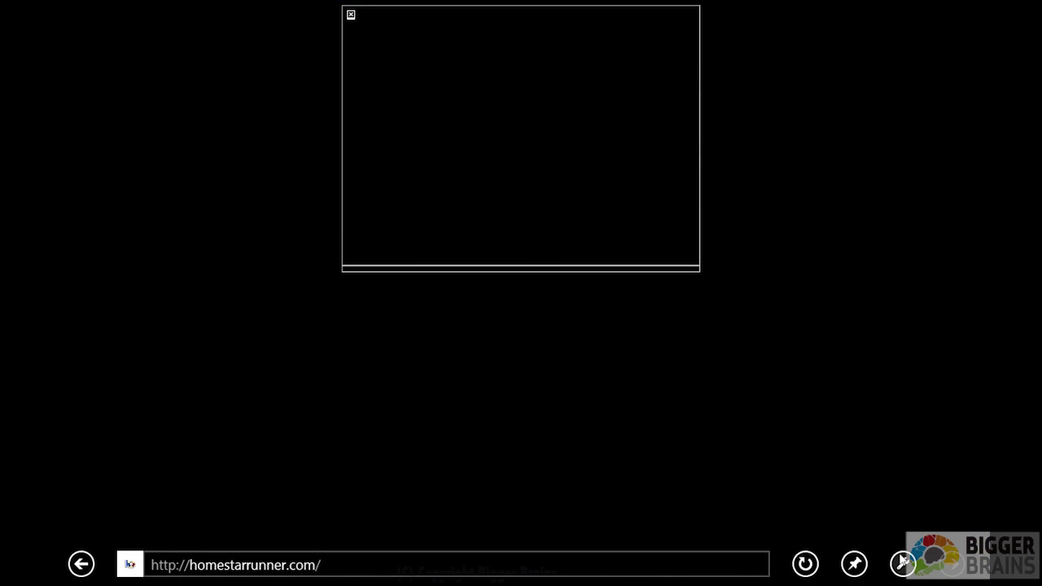
{"action": "left_click", "coordinate": [903, 564]}
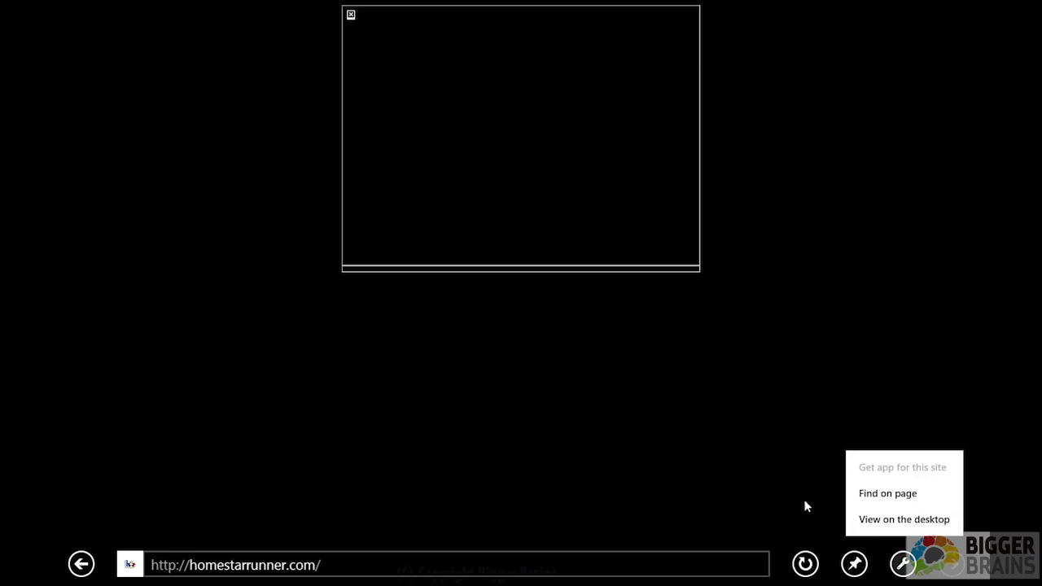
{"action": "left_click", "coordinate": [868, 525]}
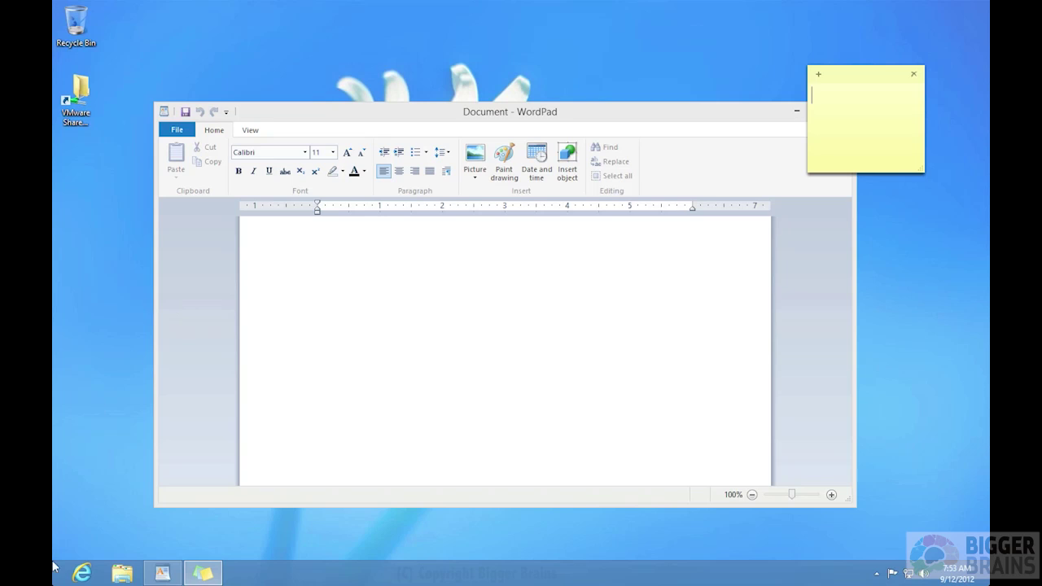
Step: Deselect the sticky note and switch back to full-screen Internet Explorer from the top-left corner
{"action": "mouse_move", "coordinate": [53, 582]}
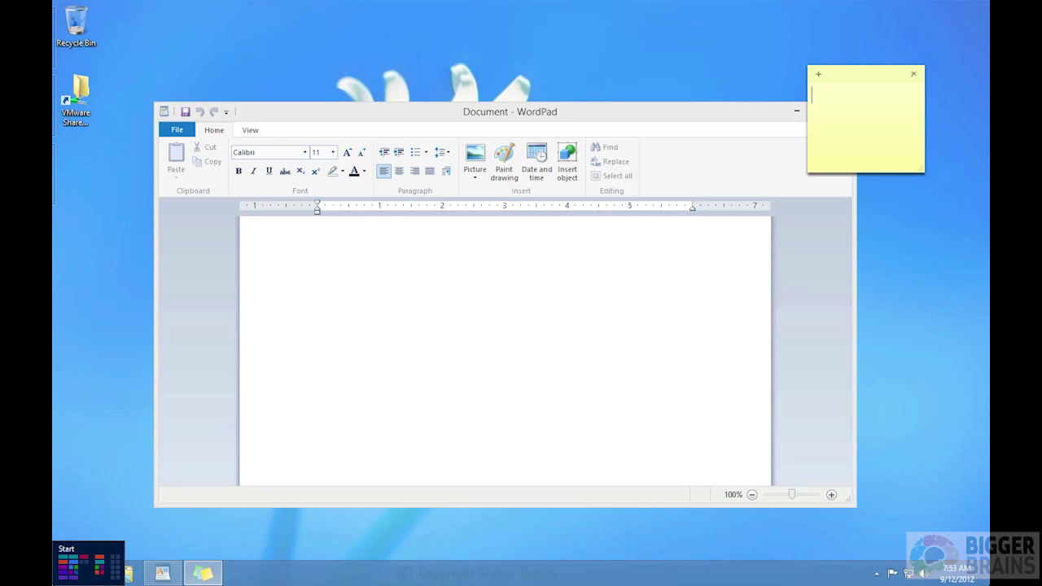
{"action": "left_click", "coordinate": [114, 46]}
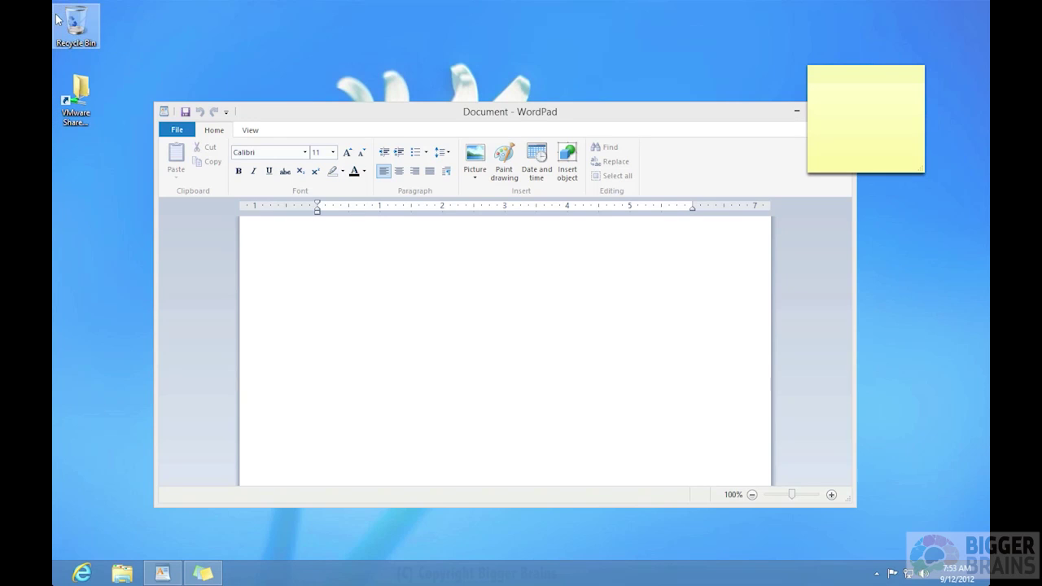
{"action": "mouse_move", "coordinate": [53, 8]}
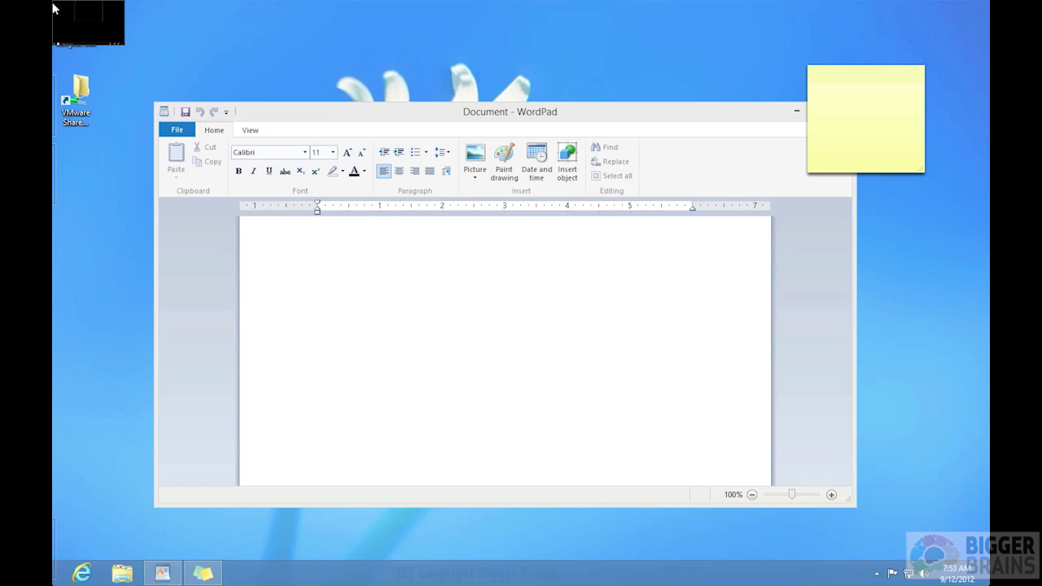
{"action": "left_click", "coordinate": [53, 9]}
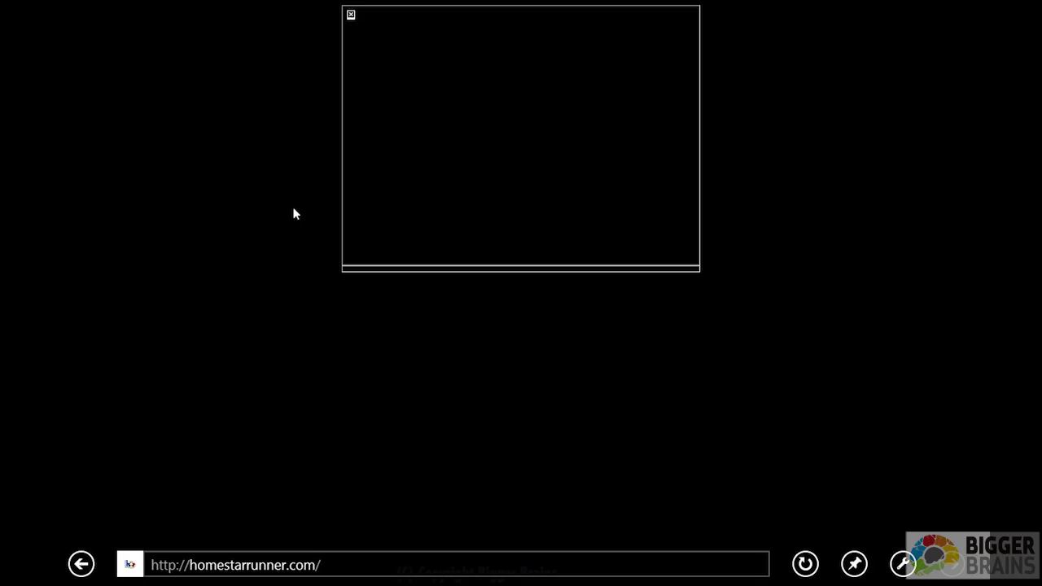
Step: Return to the Start screen and launch the Weather app
{"action": "mouse_move", "coordinate": [58, 578]}
{"action": "left_click", "coordinate": [86, 565]}
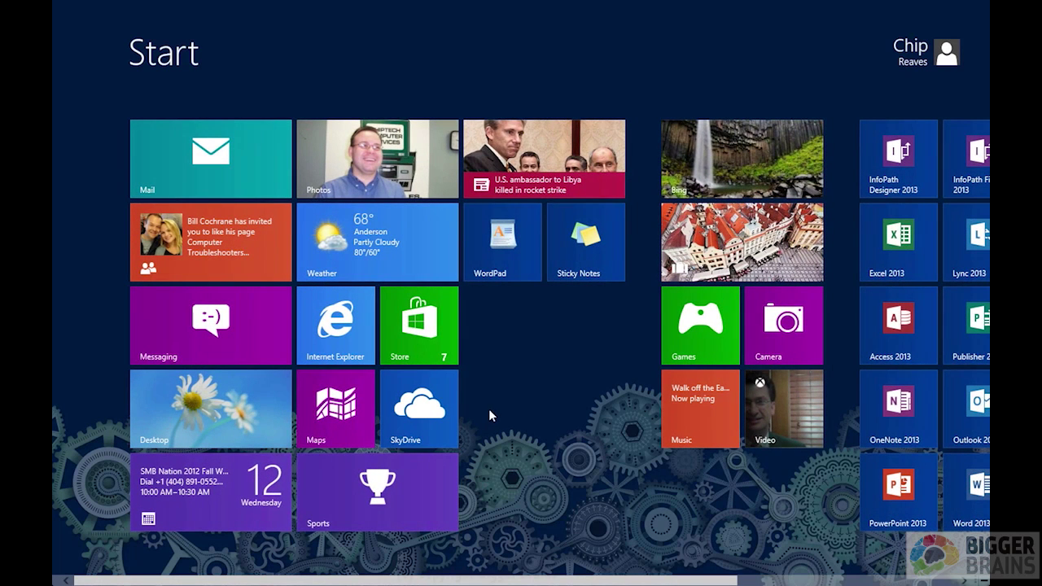
{"action": "left_click", "coordinate": [383, 235]}
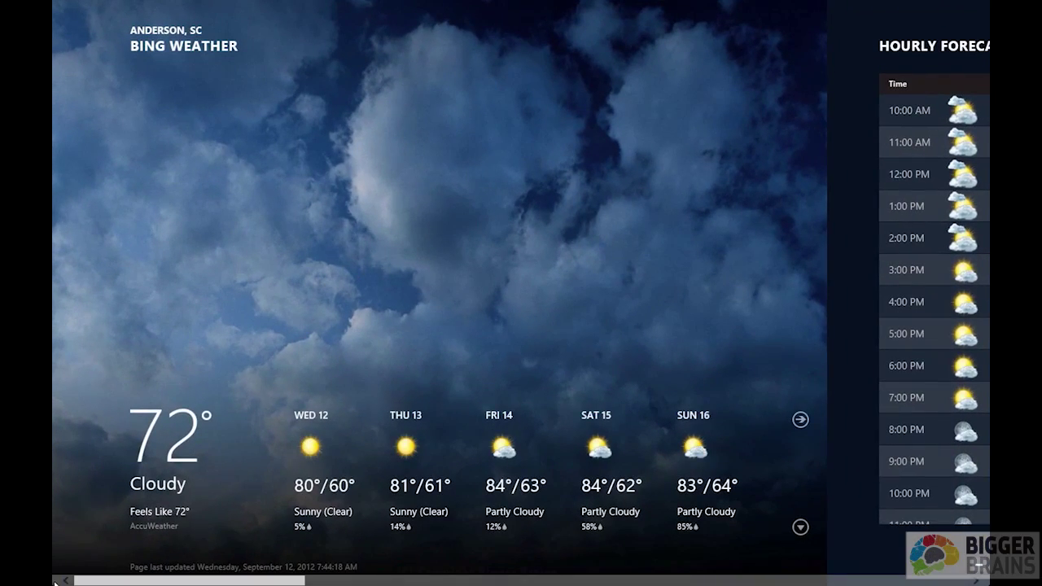
Step: Switch away from Weather and back again, then go to Start and the desktop
{"action": "left_click", "coordinate": [70, 569]}
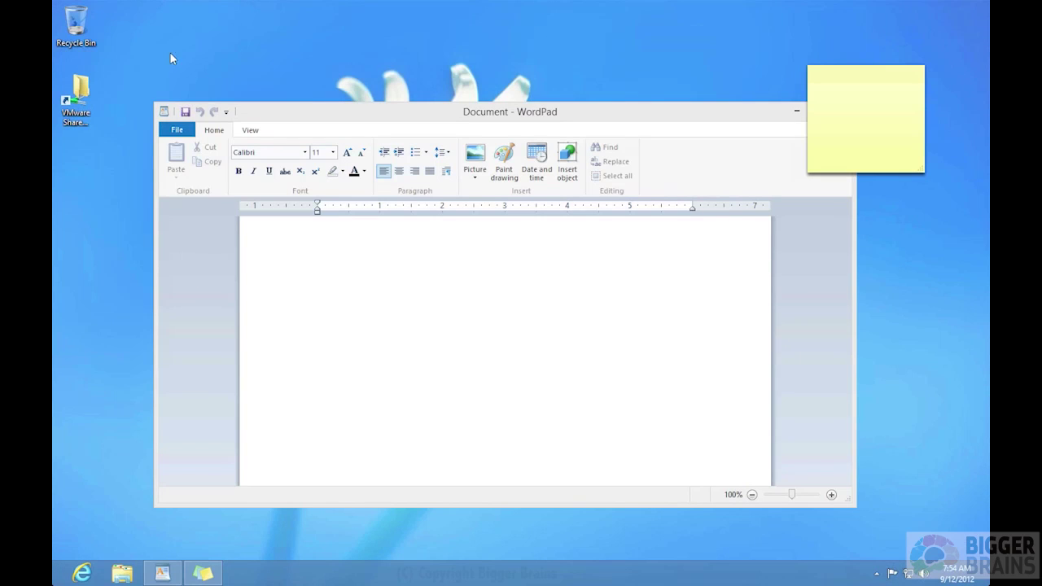
{"action": "mouse_move", "coordinate": [53, 7]}
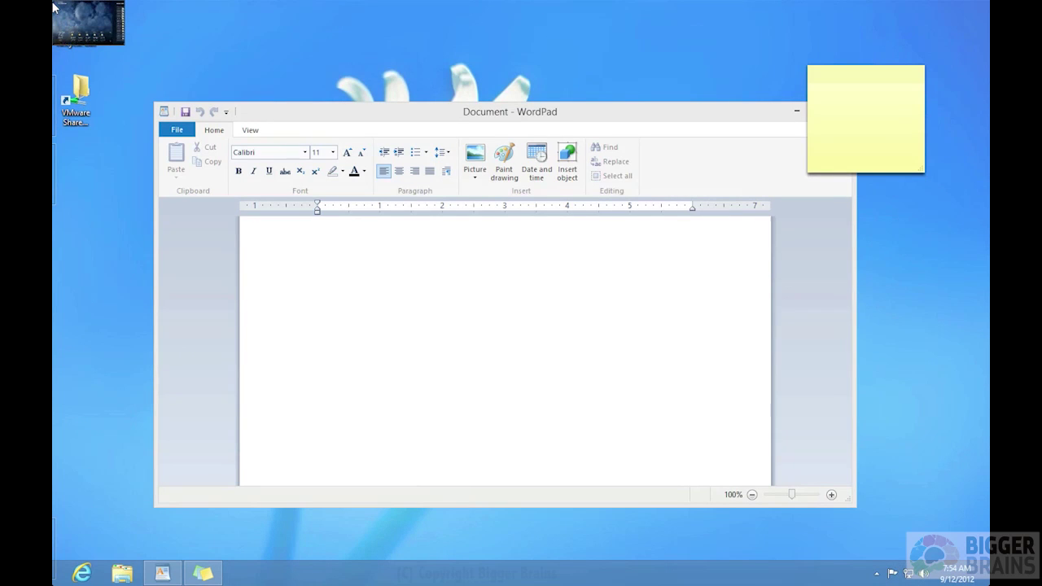
{"action": "left_click", "coordinate": [54, 8]}
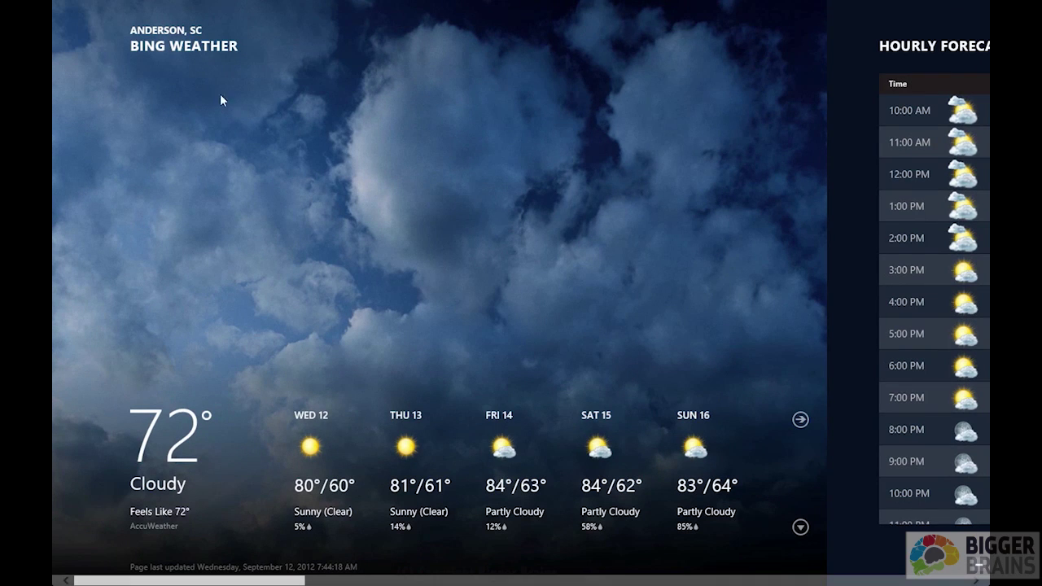
{"action": "key", "text": "super"}
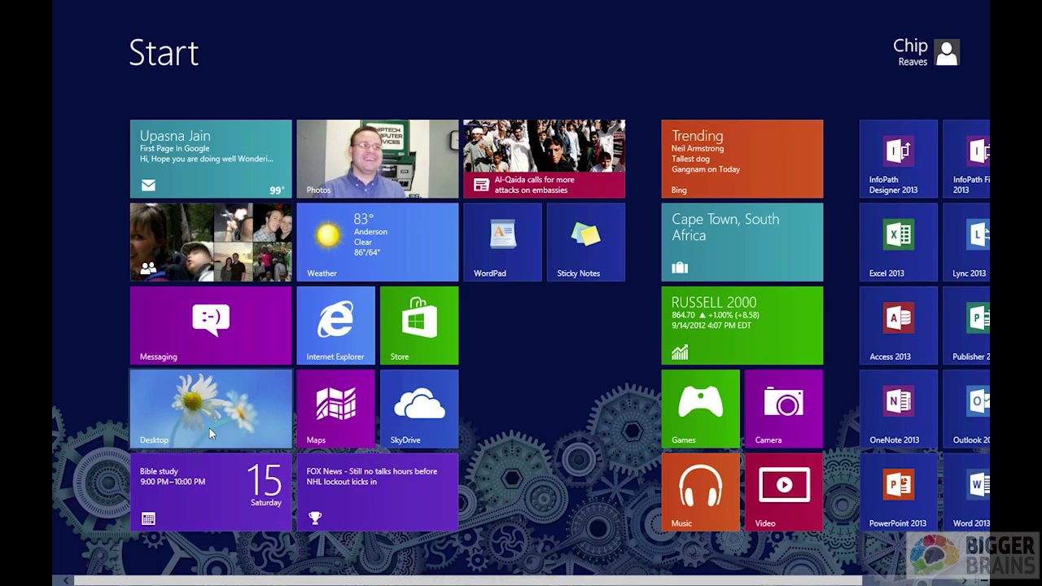
{"action": "left_click", "coordinate": [209, 427]}
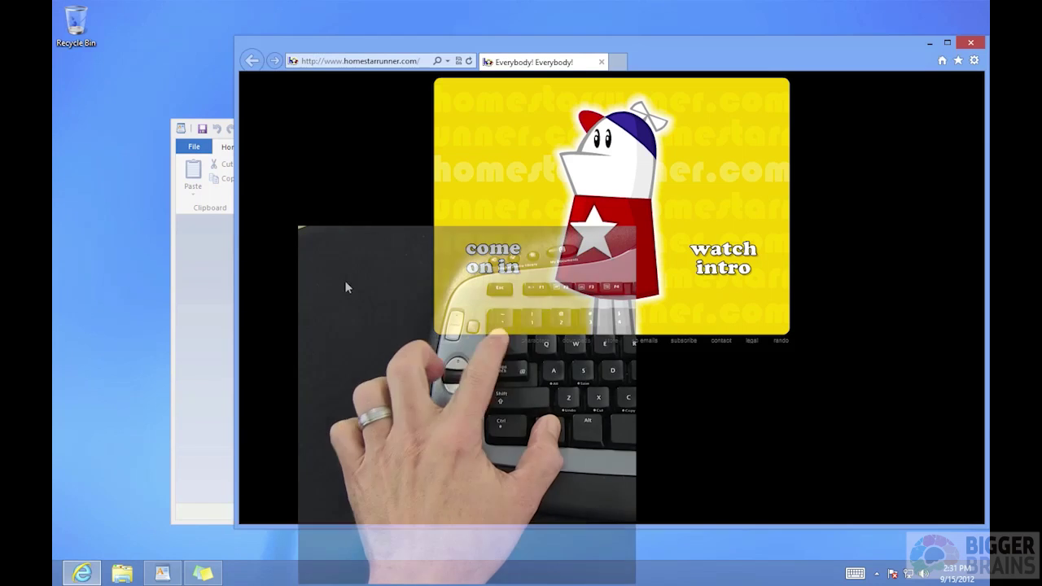
Step: Cycle through the running apps with Win+Tab, then bring the WordPad window forward
{"action": "key", "text": "super+Tab"}
{"action": "key", "text": "super+Tab"}
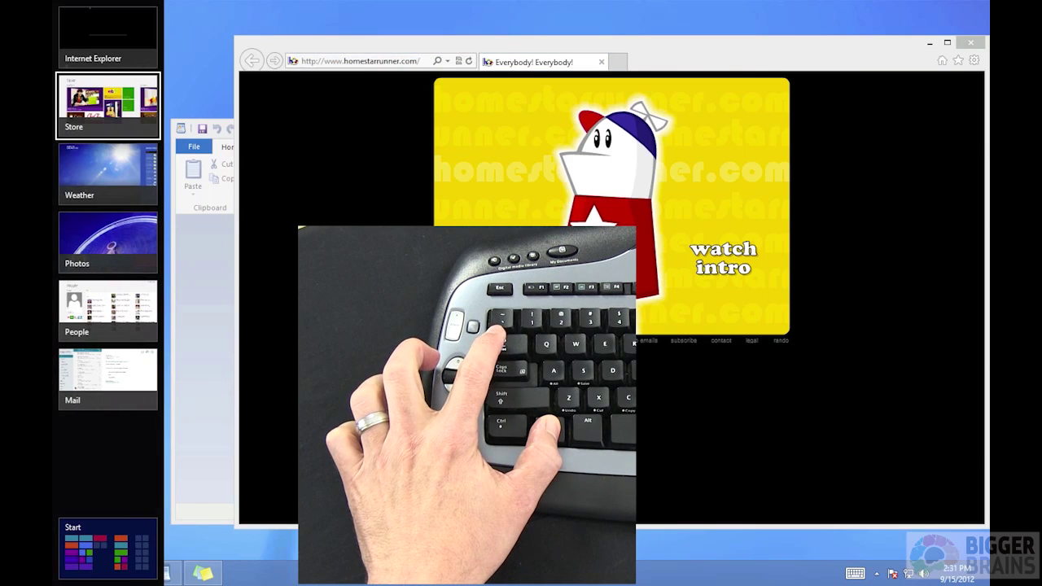
{"action": "key", "text": "super+Tab"}
{"action": "key", "text": "super+Tab"}
{"action": "key", "text": "super+Tab"}
{"action": "key", "text": "super+Tab"}
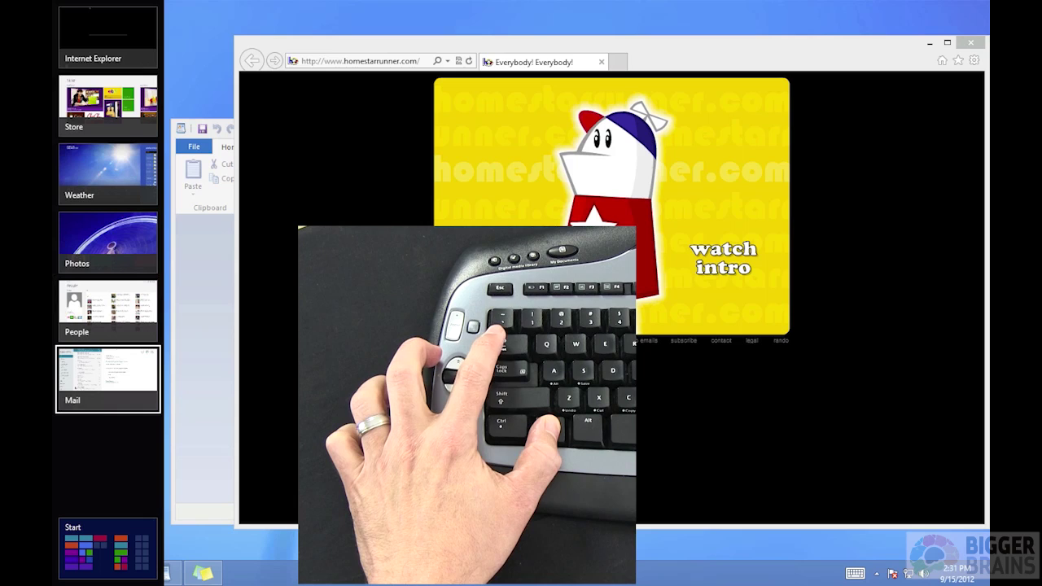
{"action": "key", "text": "super+Tab"}
{"action": "key", "text": "super+Tab"}
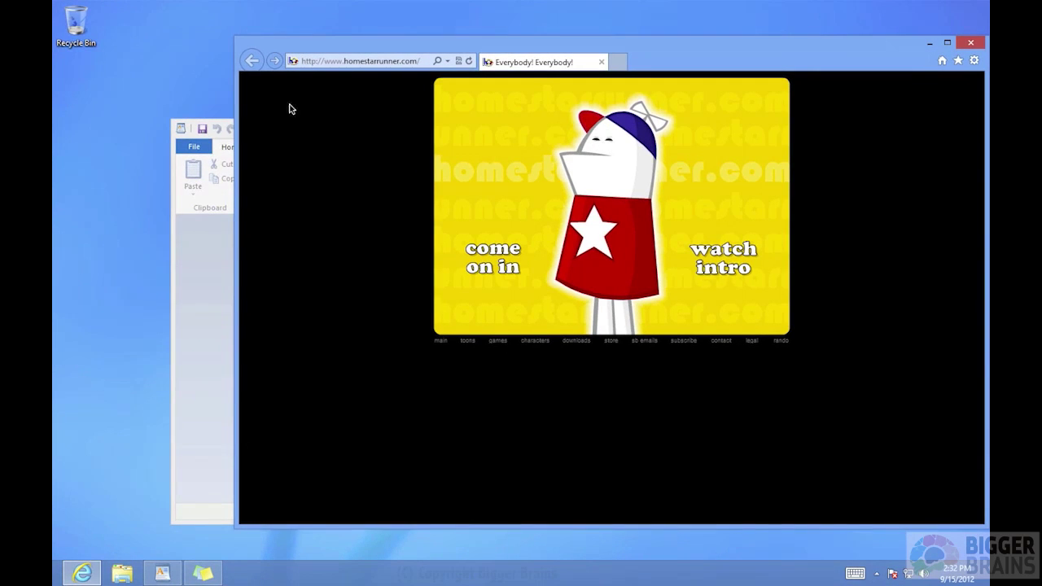
{"action": "left_click", "coordinate": [212, 275]}
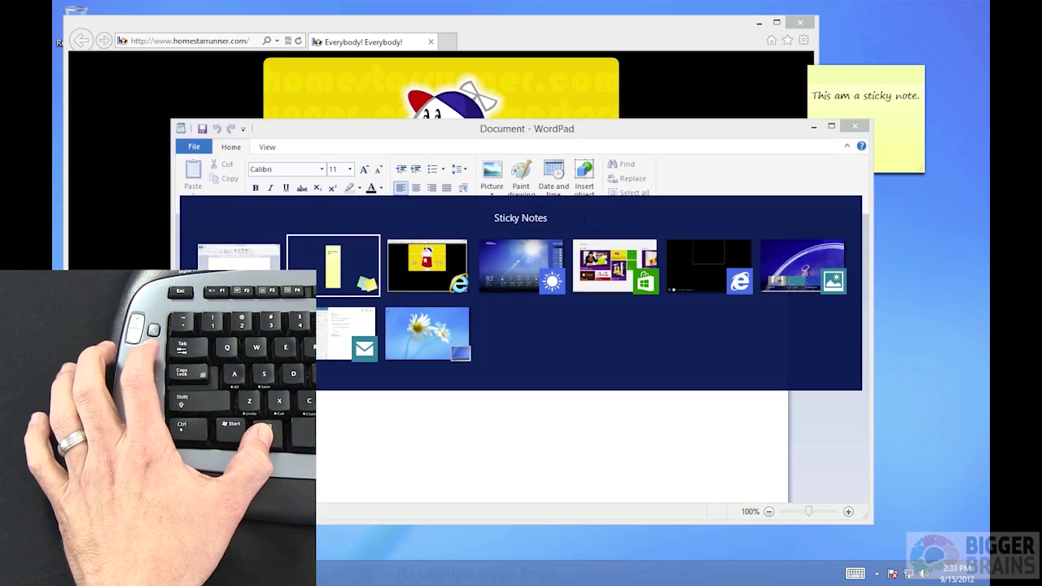
Step: Cycle Alt+Tab through IE, Weather, Store, Photos, People, Mail, desktop, WordPad and Sticky Notes
{"action": "key", "text": "Tab"}
{"action": "key", "text": "Tab"}
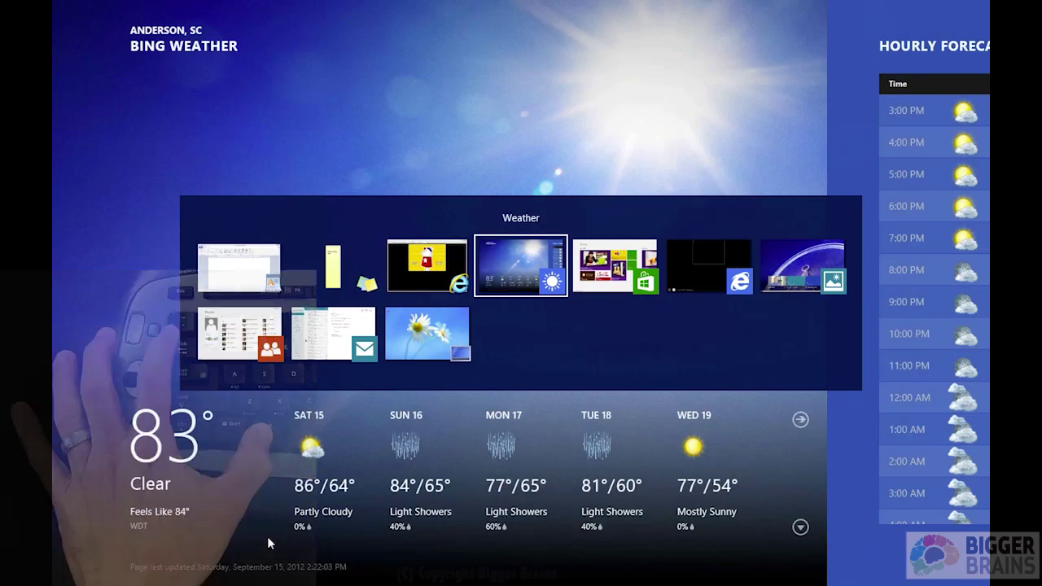
{"action": "key", "text": "Tab"}
{"action": "key", "text": "Tab"}
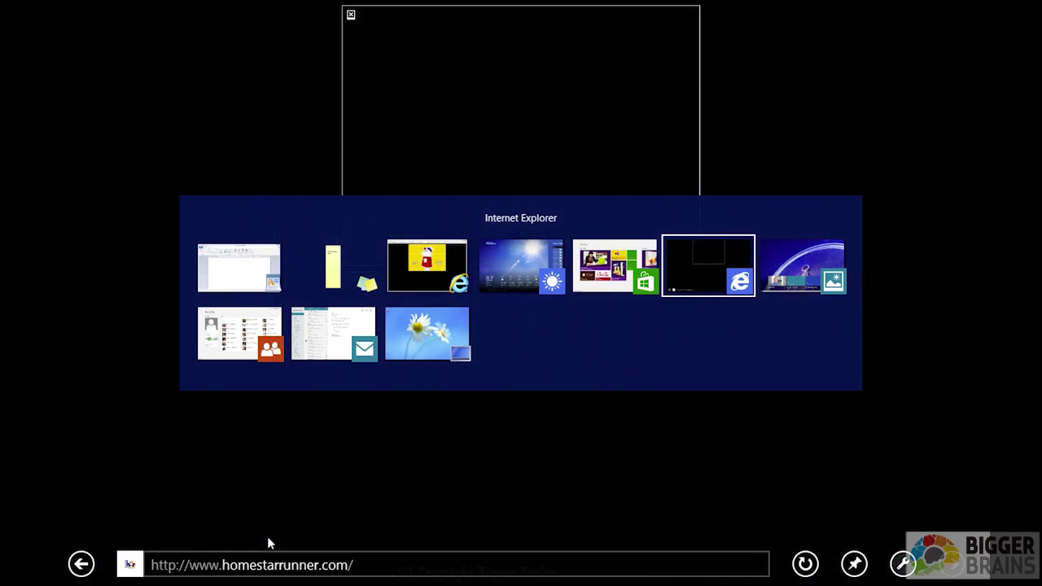
{"action": "key", "text": "Tab"}
{"action": "key", "text": "Tab"}
{"action": "key", "text": "Tab"}
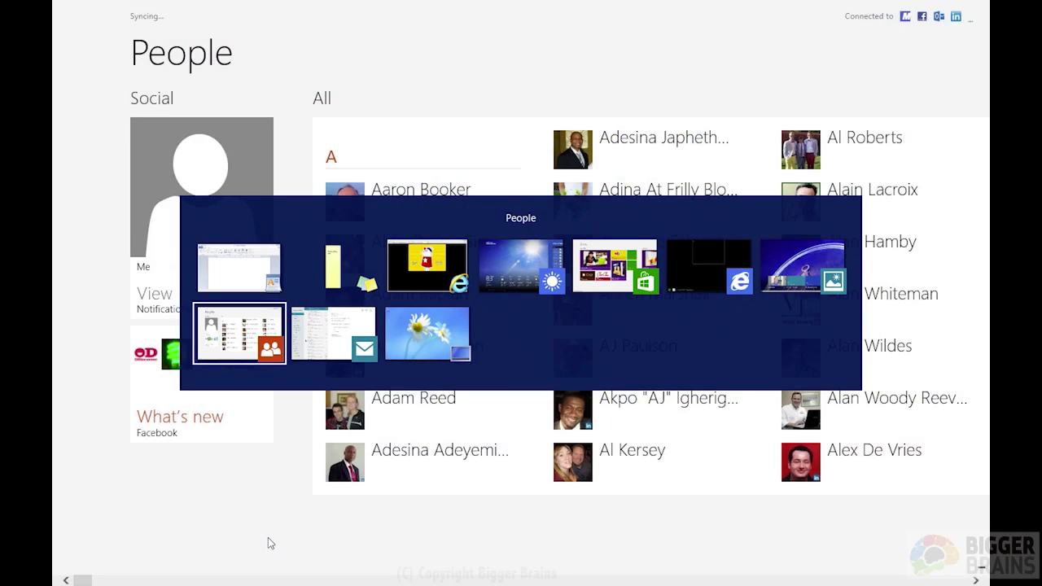
{"action": "key", "text": "Tab"}
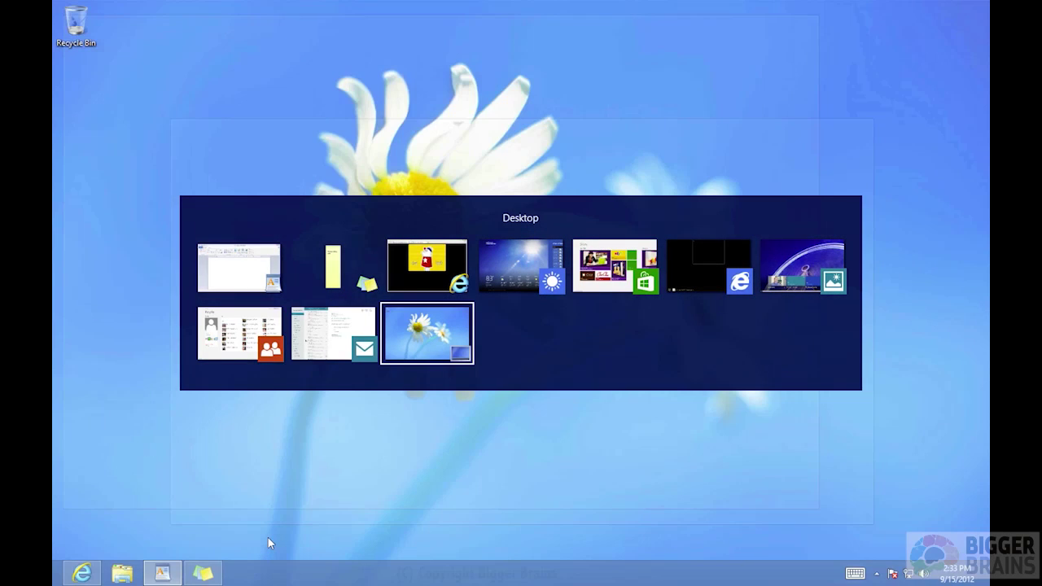
{"action": "key", "text": "Tab"}
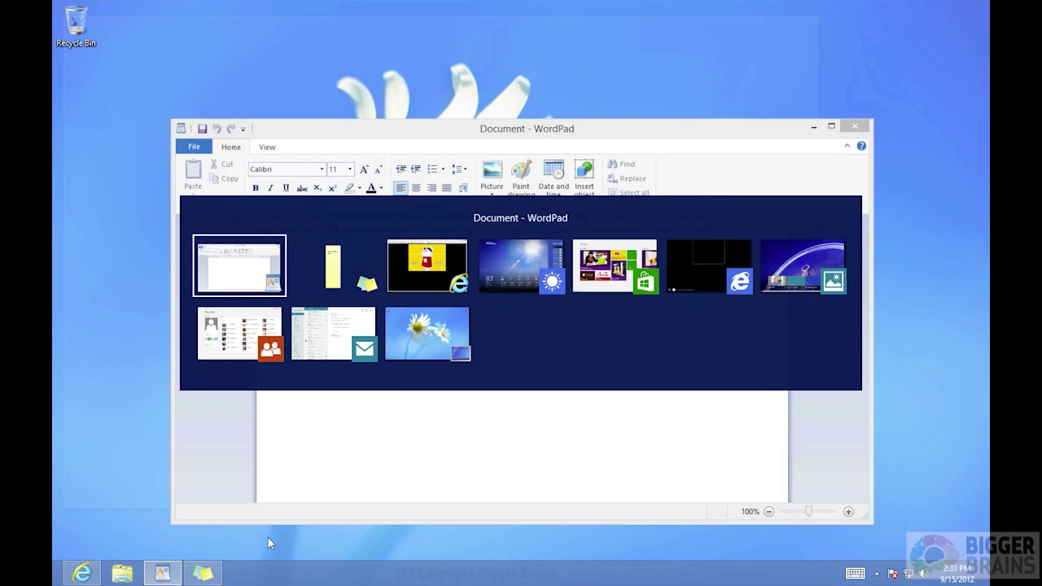
{"action": "key", "text": "Tab"}
{"action": "key", "text": "Tab"}
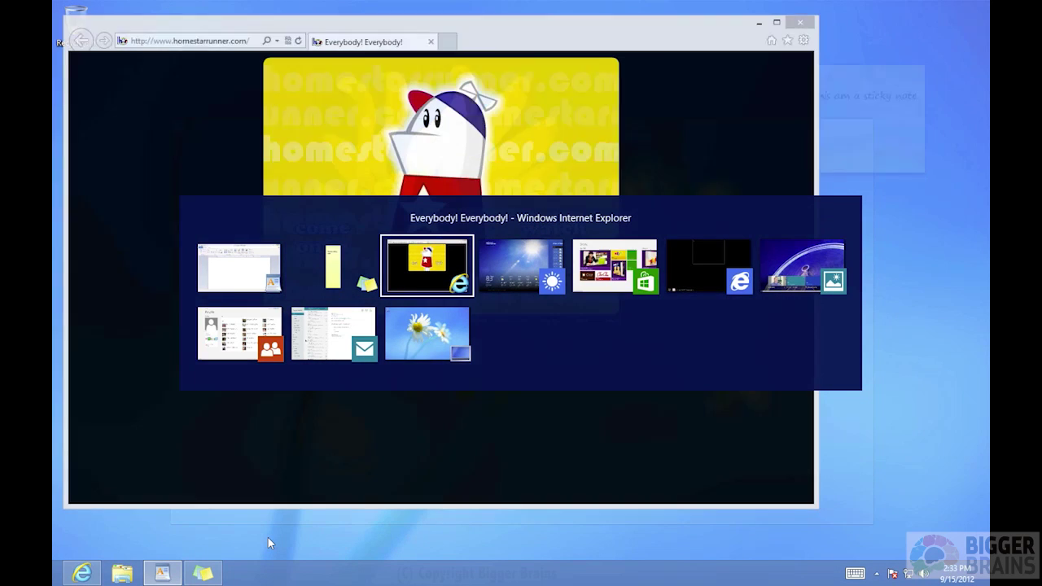
{"action": "key", "text": "Tab"}
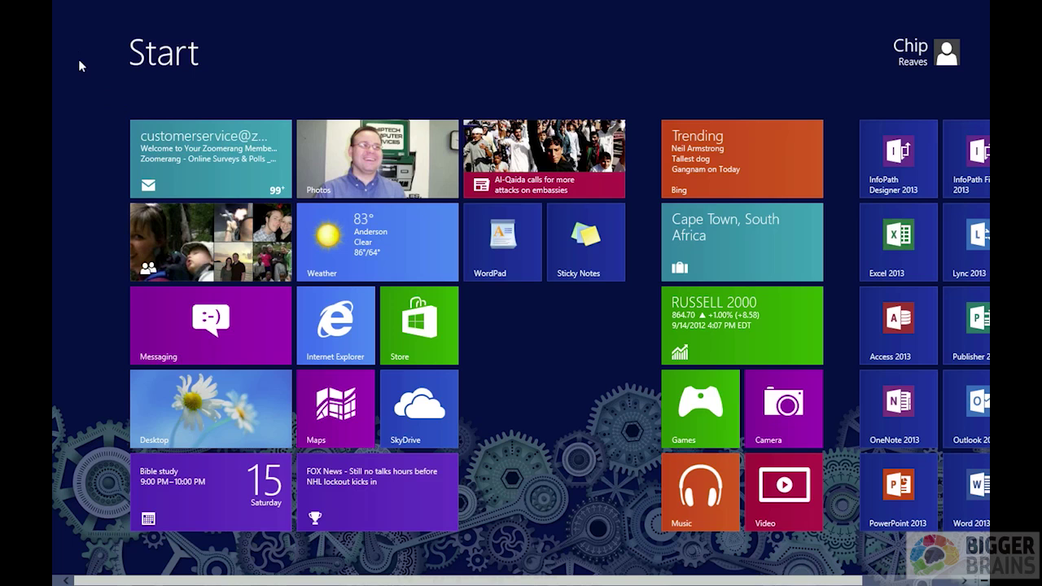
{"action": "mouse_move", "coordinate": [54, 5]}
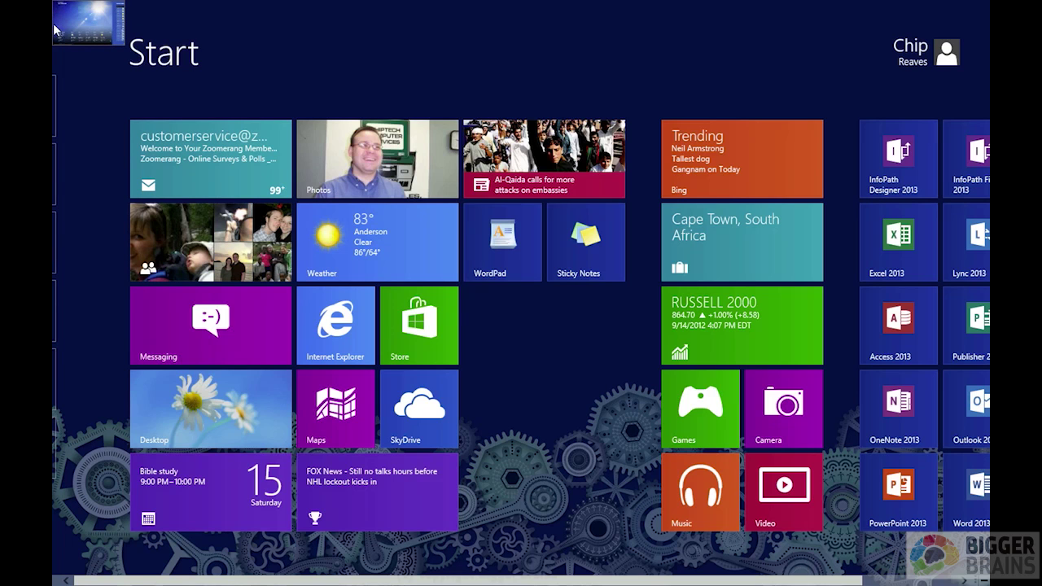
{"action": "mouse_move", "coordinate": [53, 77]}
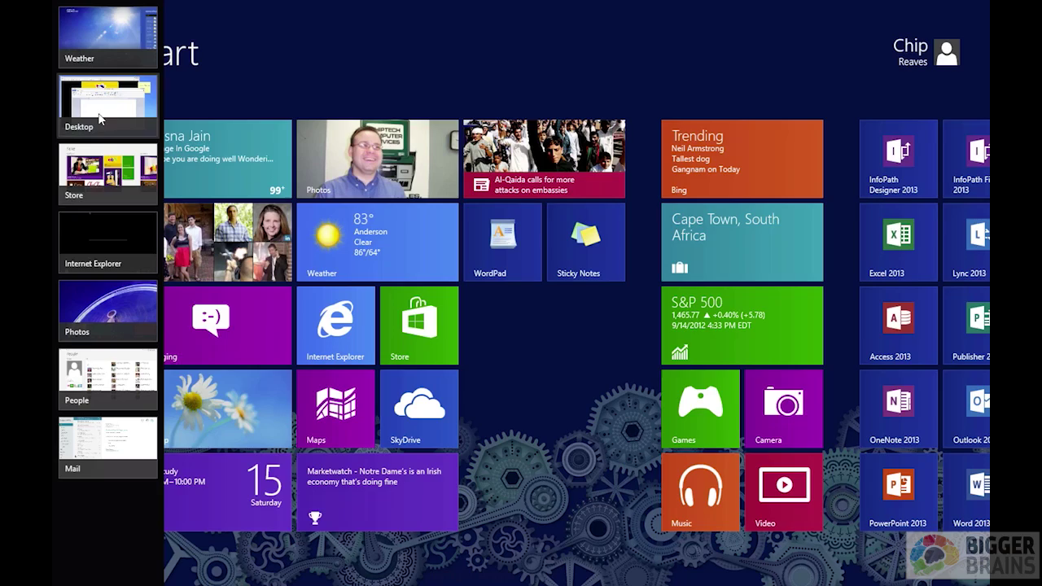
{"action": "left_click", "coordinate": [99, 168]}
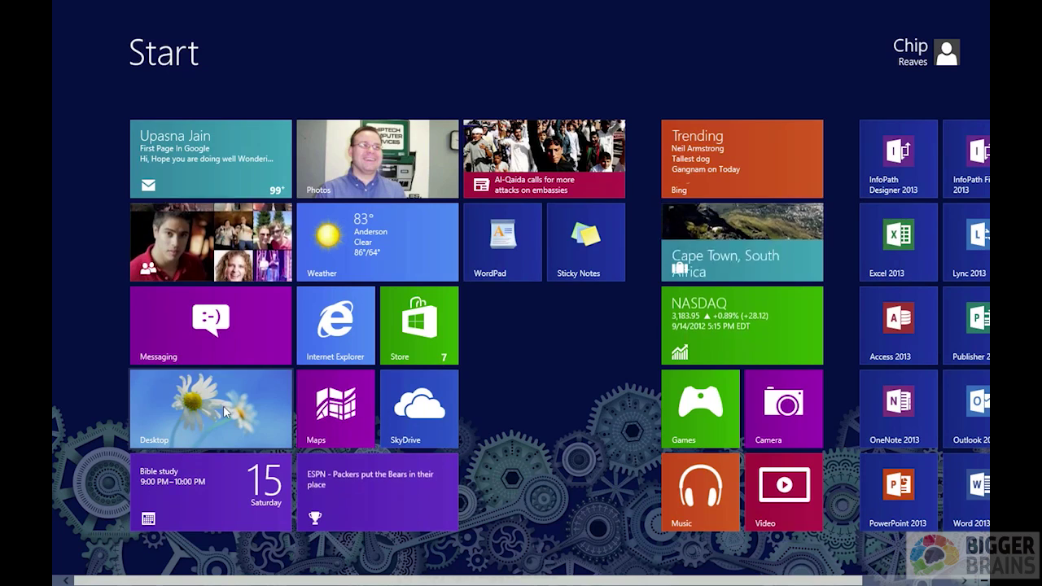
Step: Snap Weather into a narrow right pane with Win+. and fill the main area with the desktop
{"action": "left_click", "coordinate": [386, 240]}
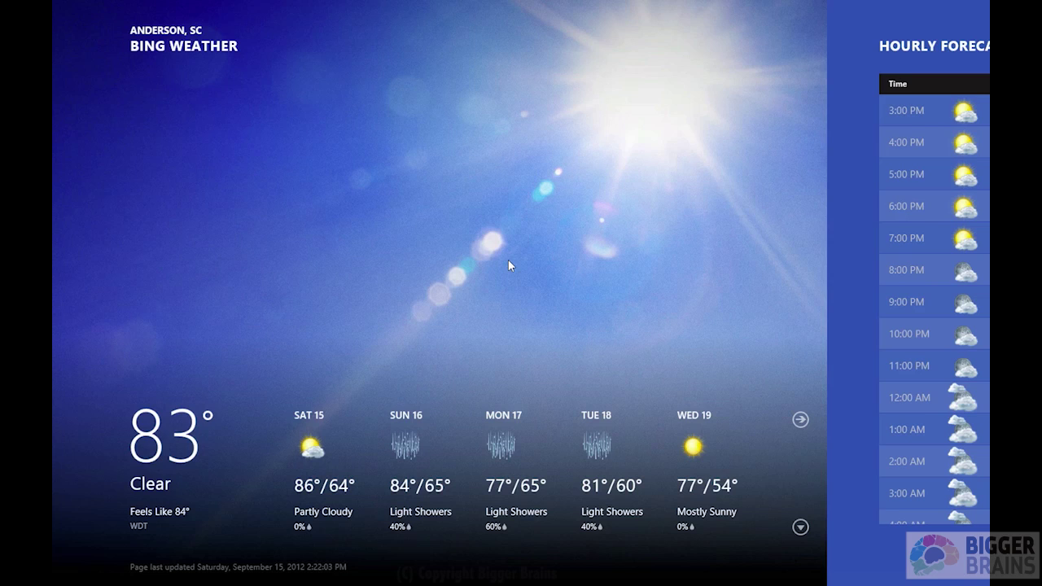
{"action": "key", "text": "super+period"}
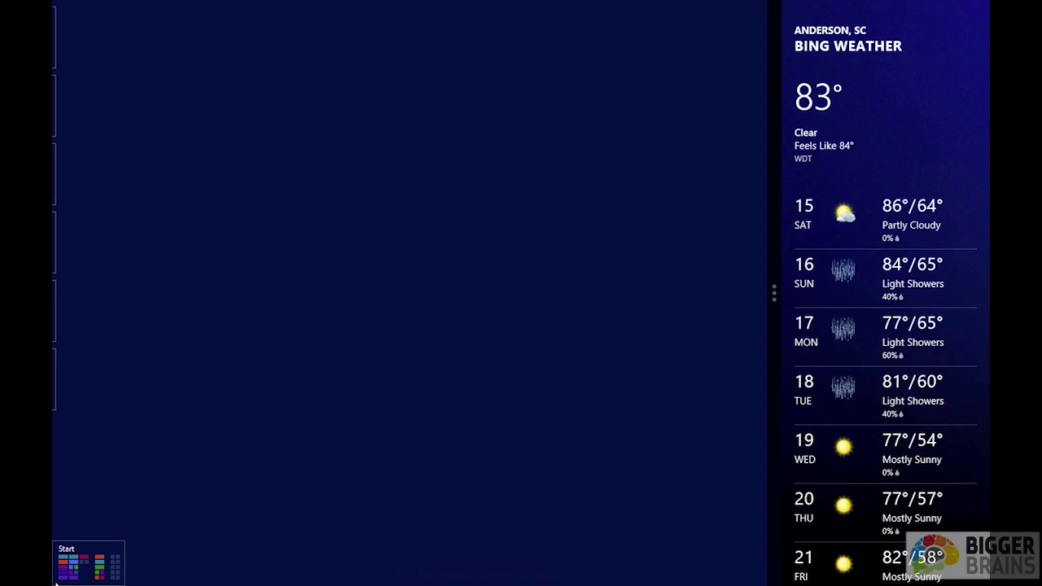
{"action": "left_click", "coordinate": [56, 583]}
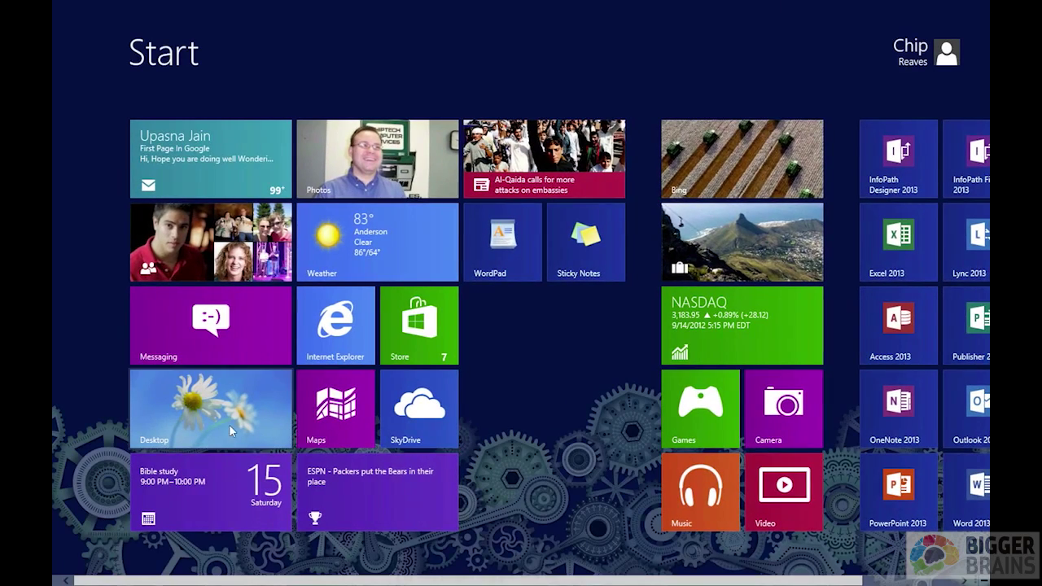
{"action": "left_click", "coordinate": [233, 415]}
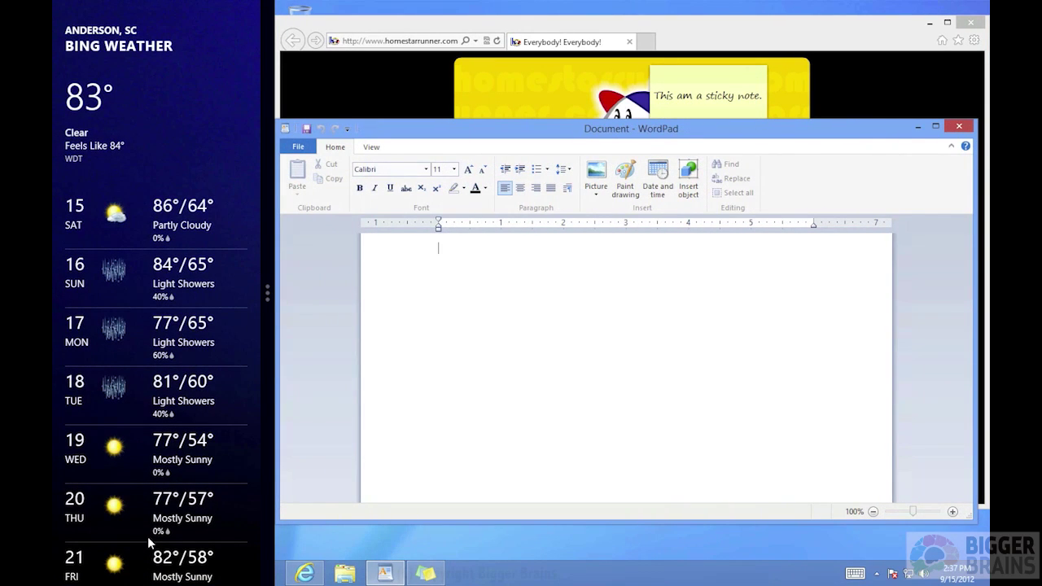
{"action": "key", "text": "super+period"}
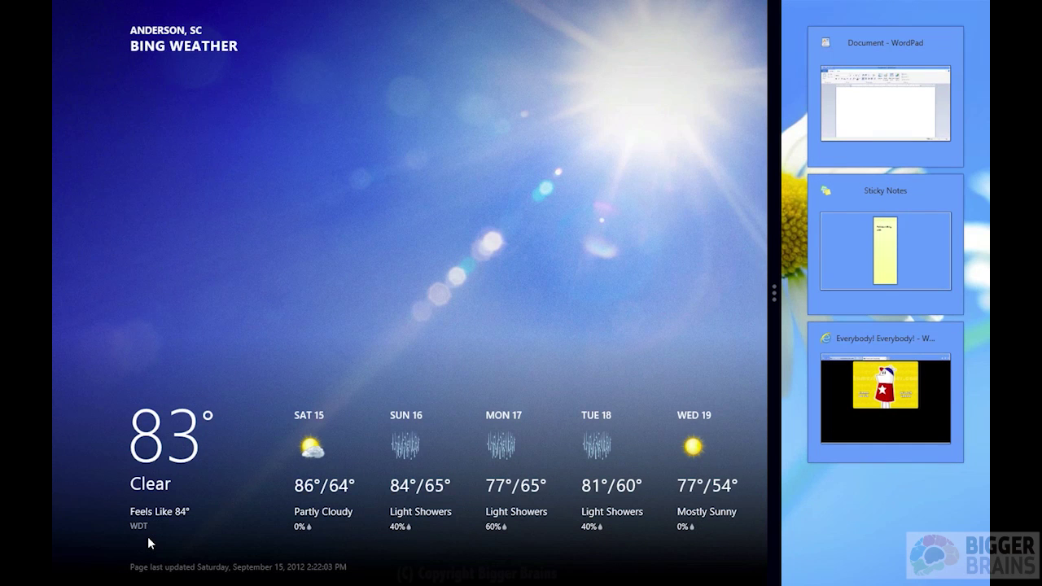
{"action": "key", "text": "super+period"}
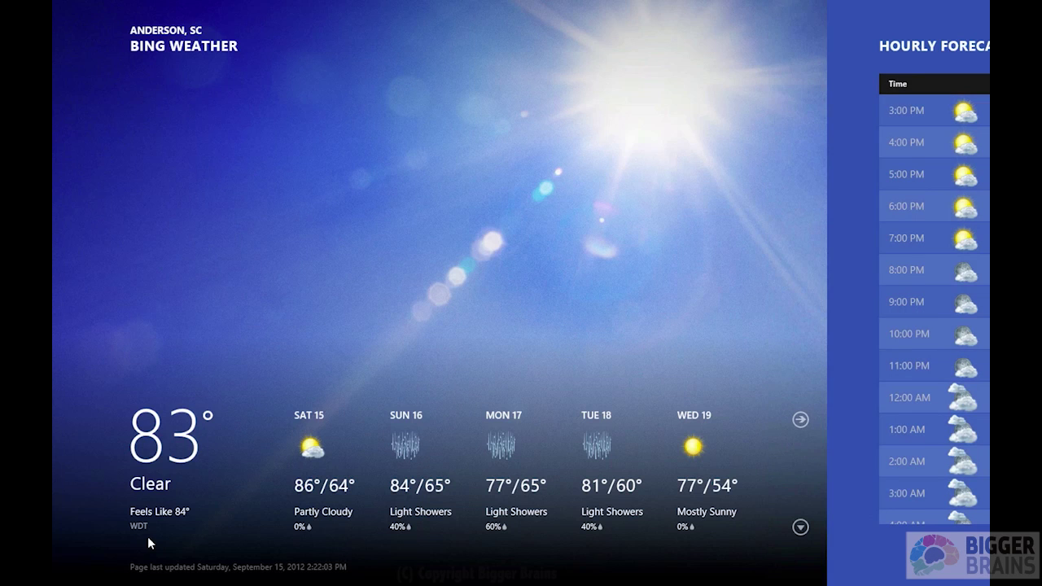
{"action": "key", "text": "super+period"}
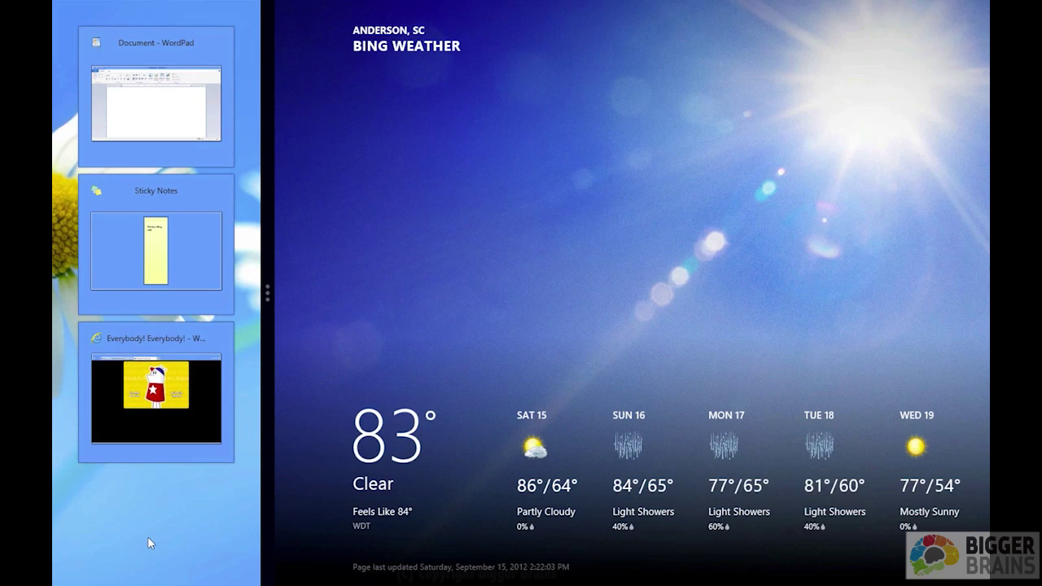
{"action": "key", "text": "super+period"}
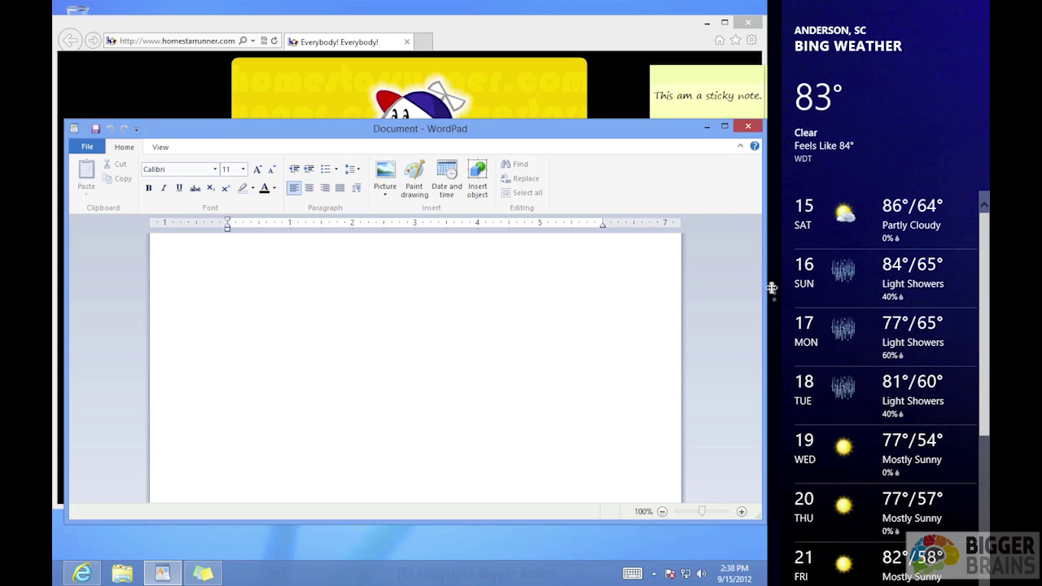
Step: Resize the Weather snap with the splitter, then drag it off the right edge to unsnap
{"action": "left_click_drag", "start_coordinate": [772, 287], "coordinate": [309, 300]}
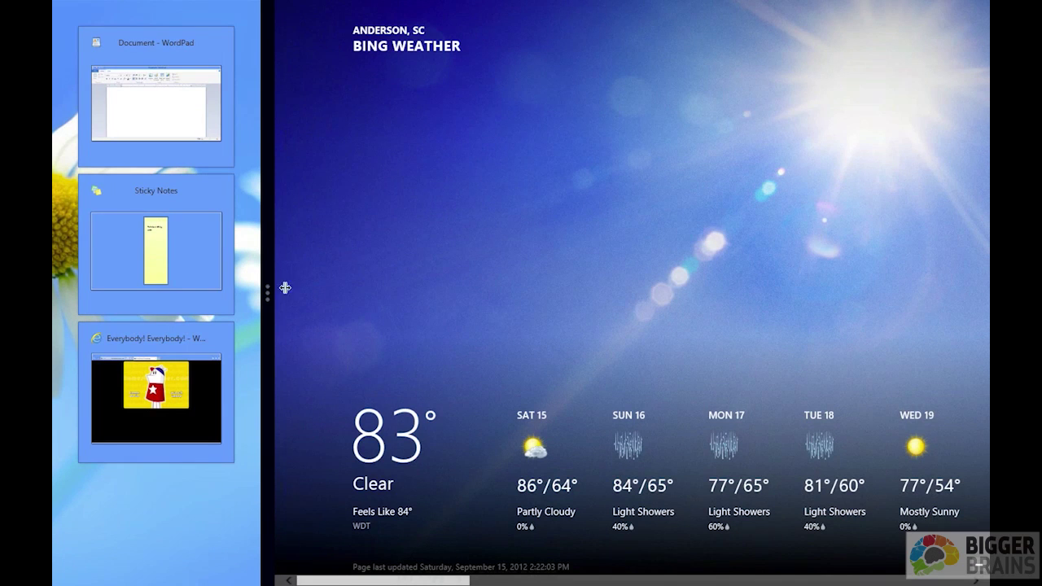
{"action": "left_click_drag", "start_coordinate": [285, 287], "coordinate": [714, 300]}
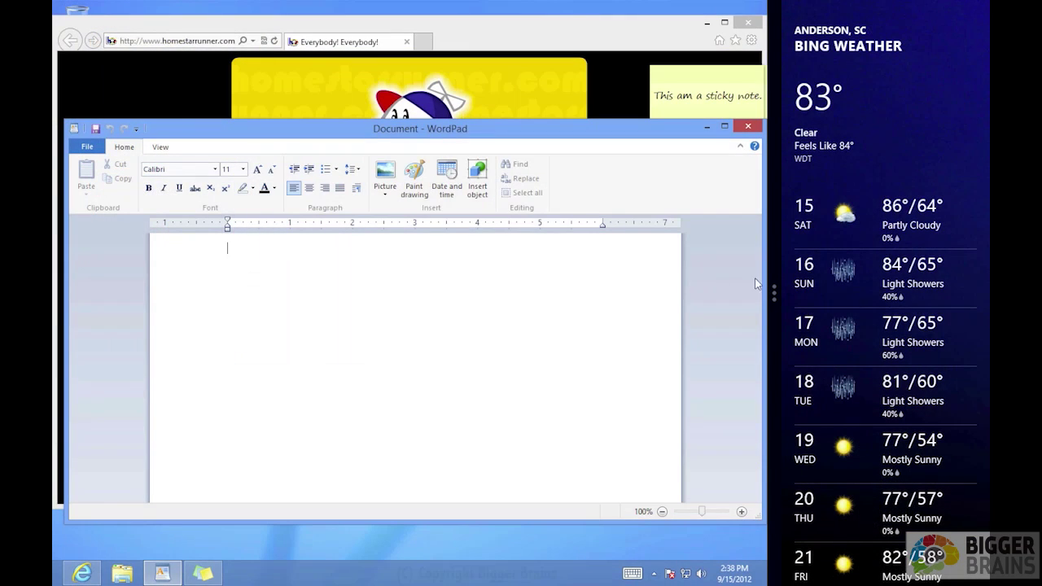
{"action": "left_click_drag", "start_coordinate": [773, 284], "coordinate": [976, 291]}
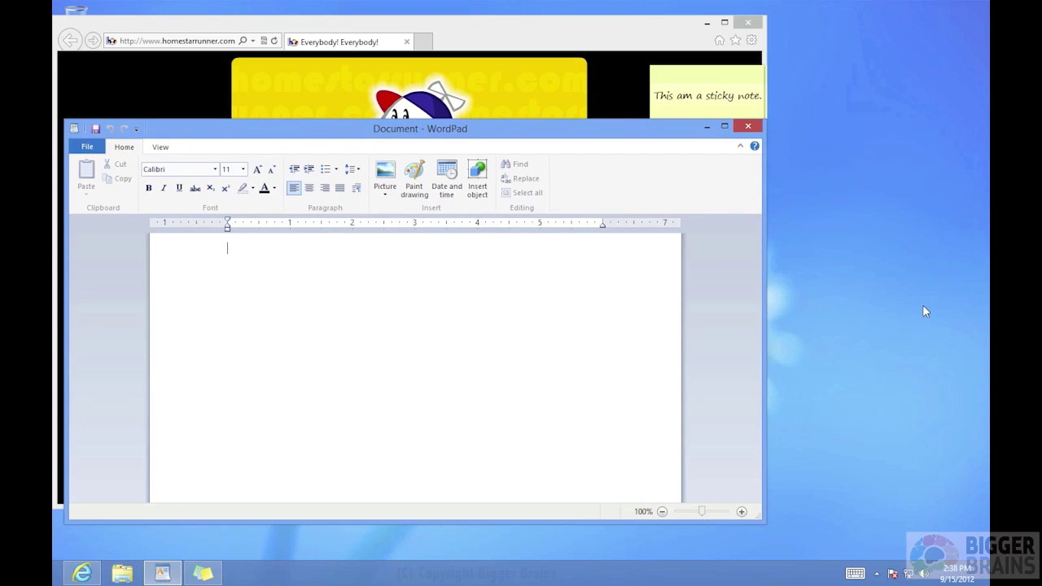
{"action": "mouse_move", "coordinate": [60, 13]}
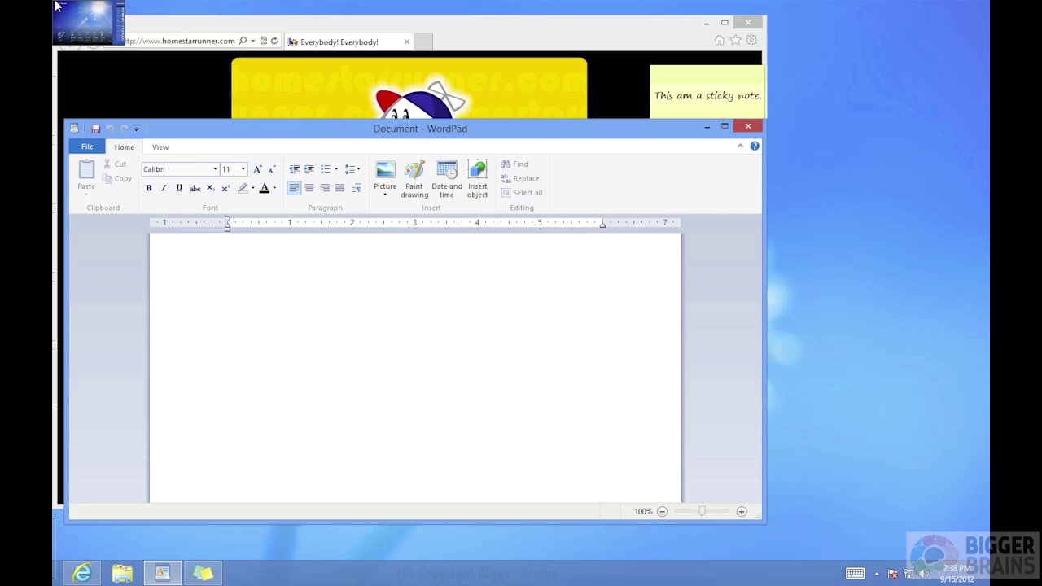
Step: Snap Weather to the left using the previous-app thumbnail's Snap left option
{"action": "right_click", "coordinate": [57, 6]}
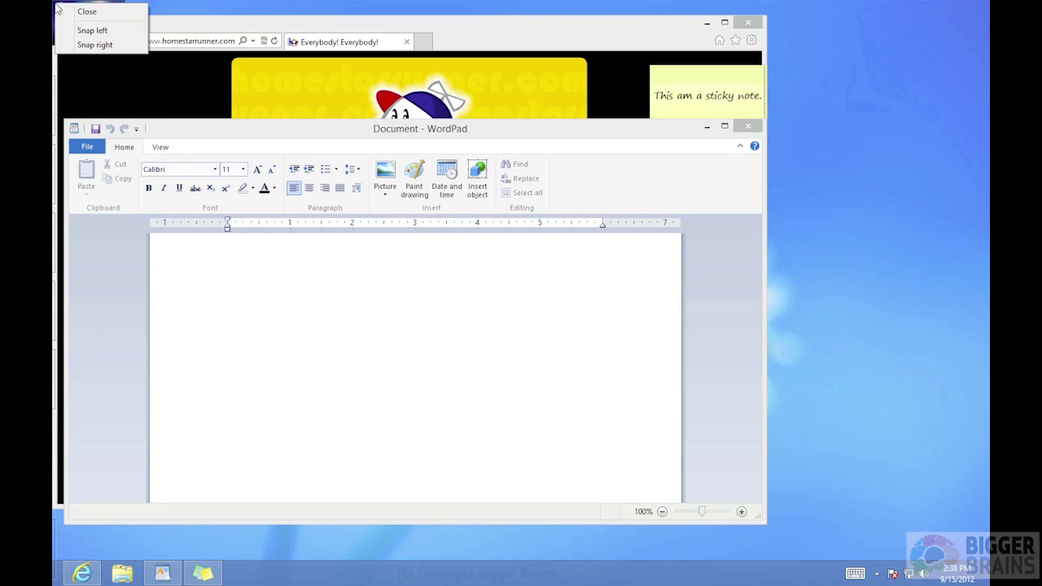
{"action": "left_click", "coordinate": [92, 29]}
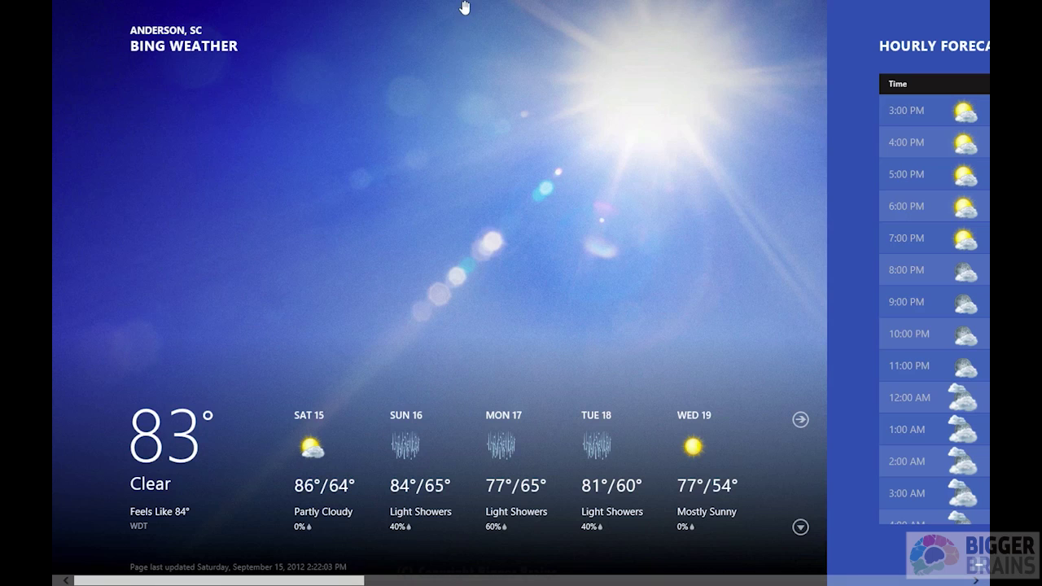
Step: Drag Weather down from the top edge to close it
{"action": "left_click_drag", "start_coordinate": [465, 6], "coordinate": [180, 82]}
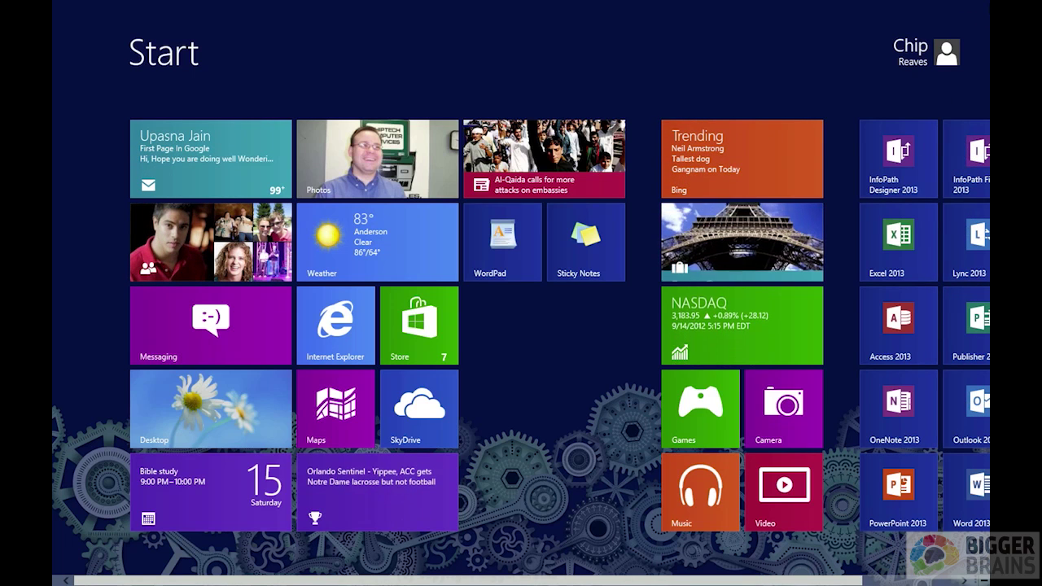
Step: Bring up the charms bar, return to Start with the Start charm, then start a Search
{"action": "mouse_move", "coordinate": [980, 149]}
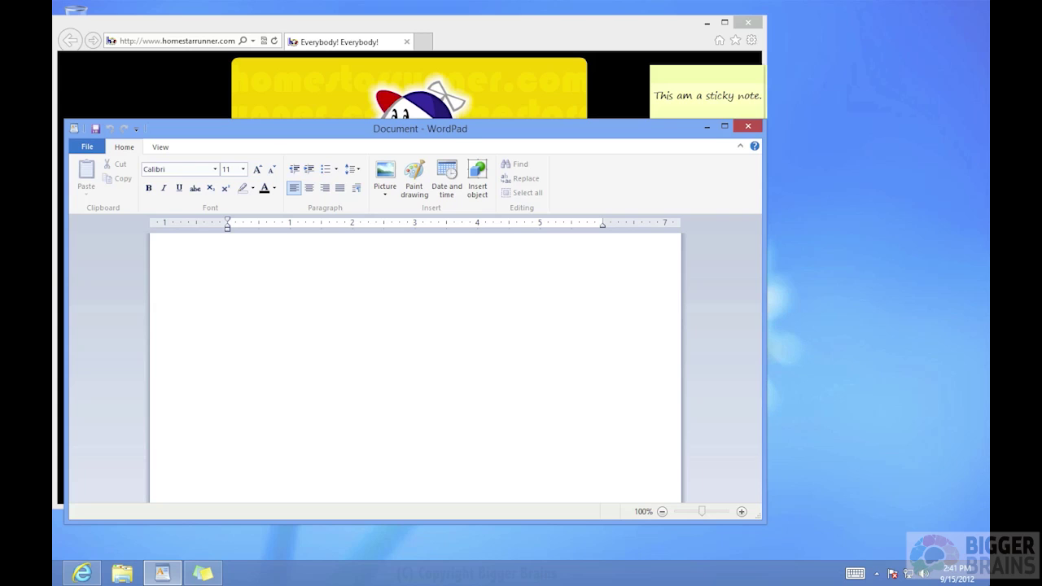
{"action": "mouse_move", "coordinate": [988, 584]}
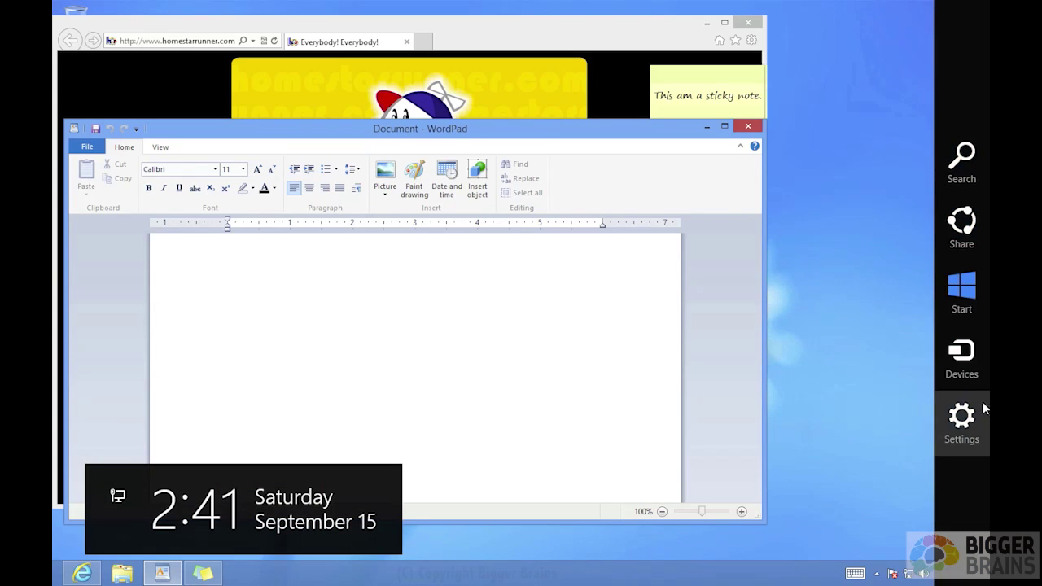
{"action": "left_click", "coordinate": [962, 292]}
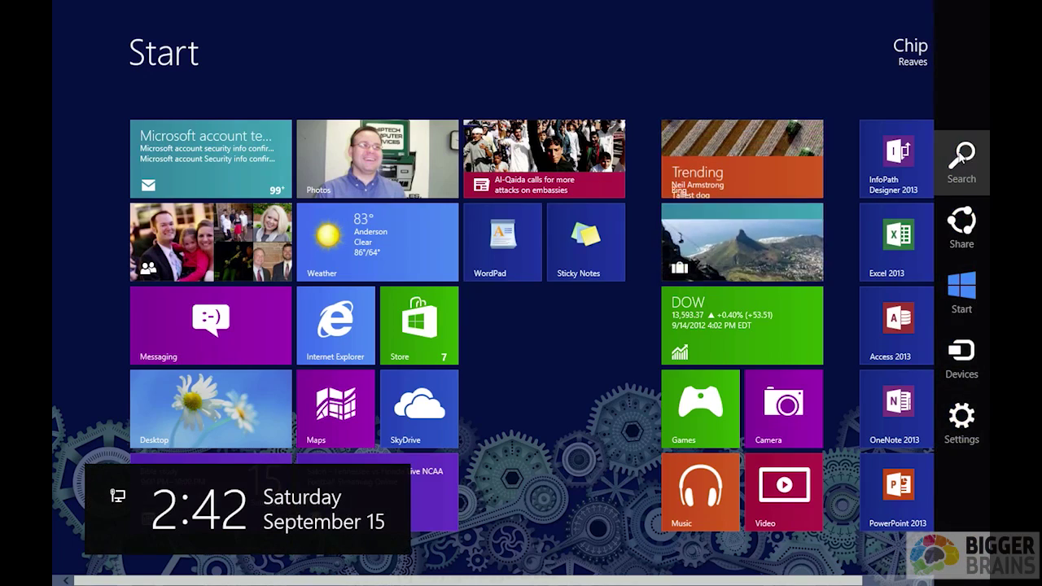
{"action": "left_click", "coordinate": [959, 154]}
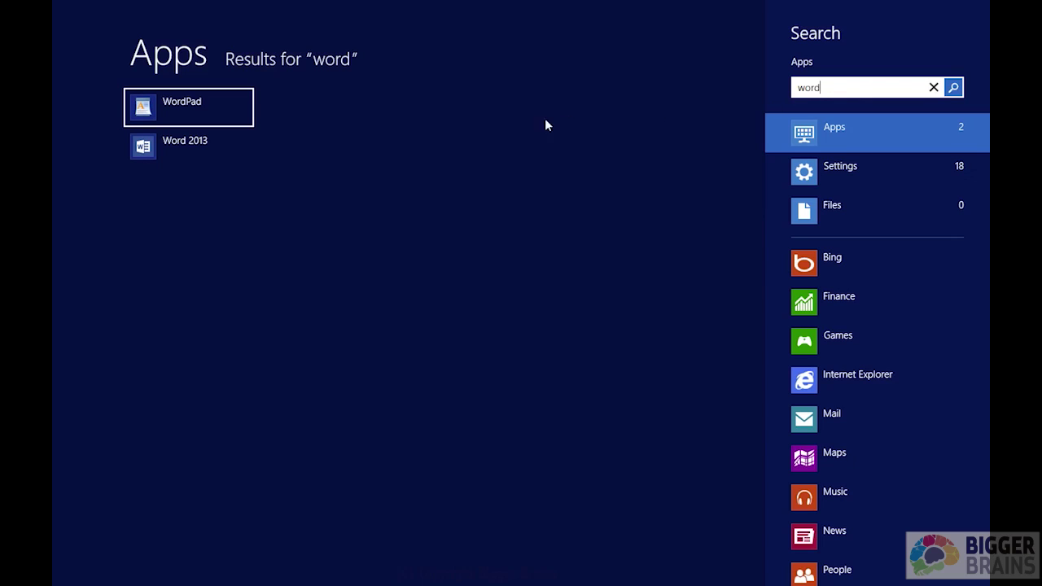
Step: Launch WordPad from the search results, then bring up the Search charm again
{"action": "left_click", "coordinate": [189, 103]}
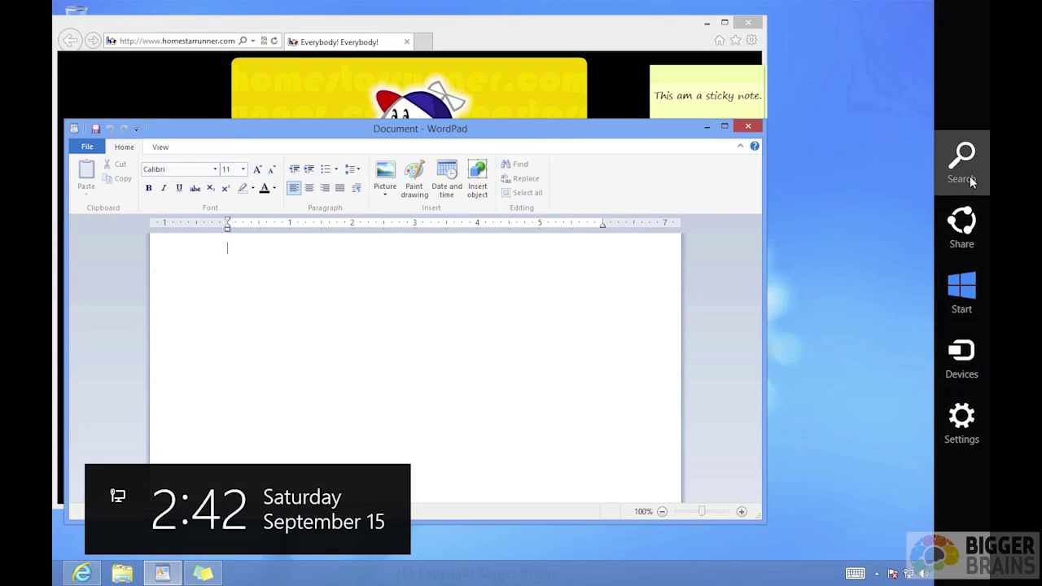
{"action": "left_click", "coordinate": [961, 153]}
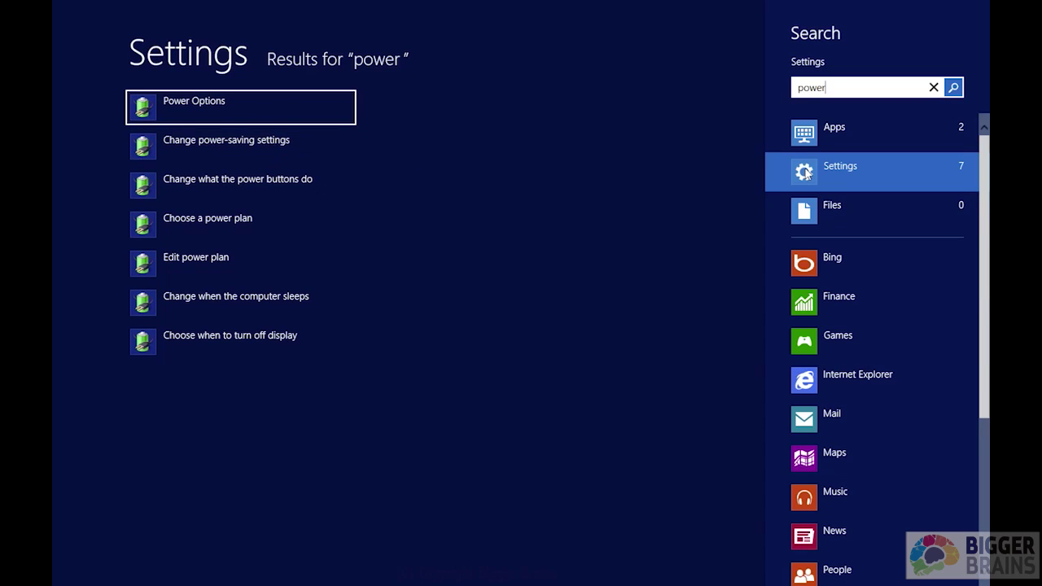
Step: Compare the 'power' results across Files (three), Settings (seven) and Apps (PowerPoint 2013, Windows PowerShell)
{"action": "left_click", "coordinate": [921, 204]}
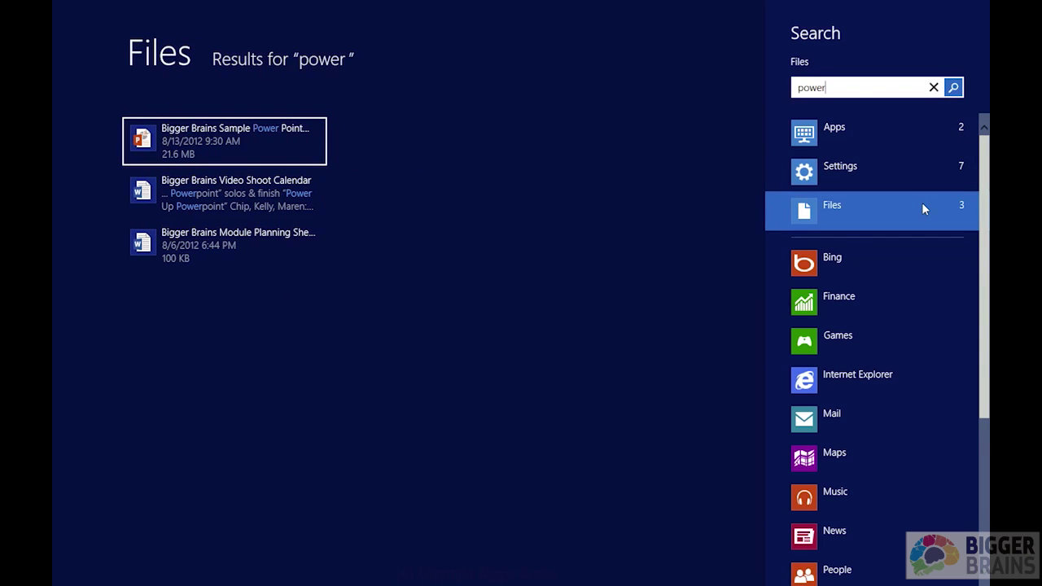
{"action": "left_click", "coordinate": [884, 175]}
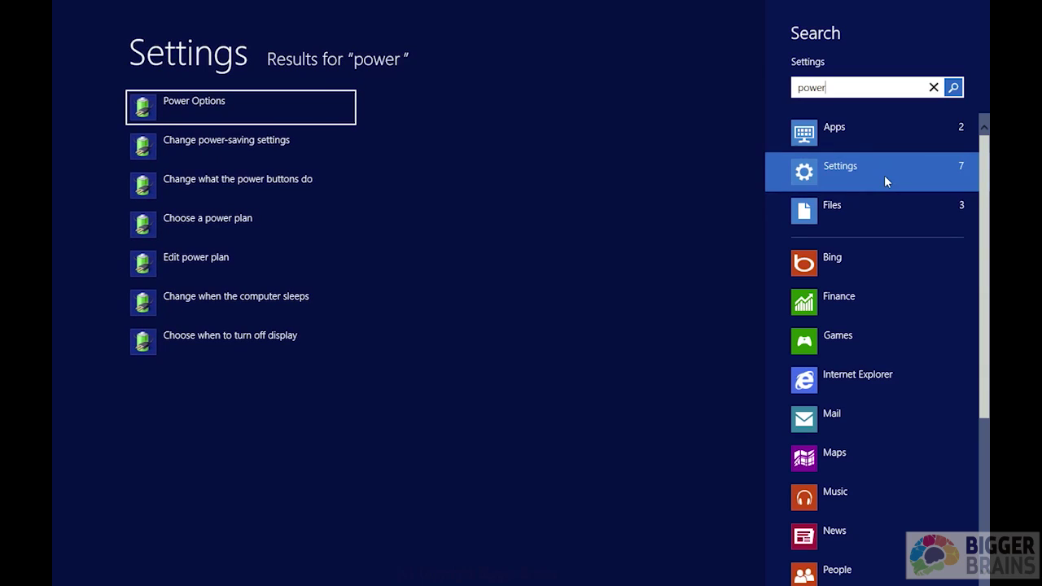
{"action": "left_click", "coordinate": [875, 149]}
{"action": "left_click", "coordinate": [874, 166]}
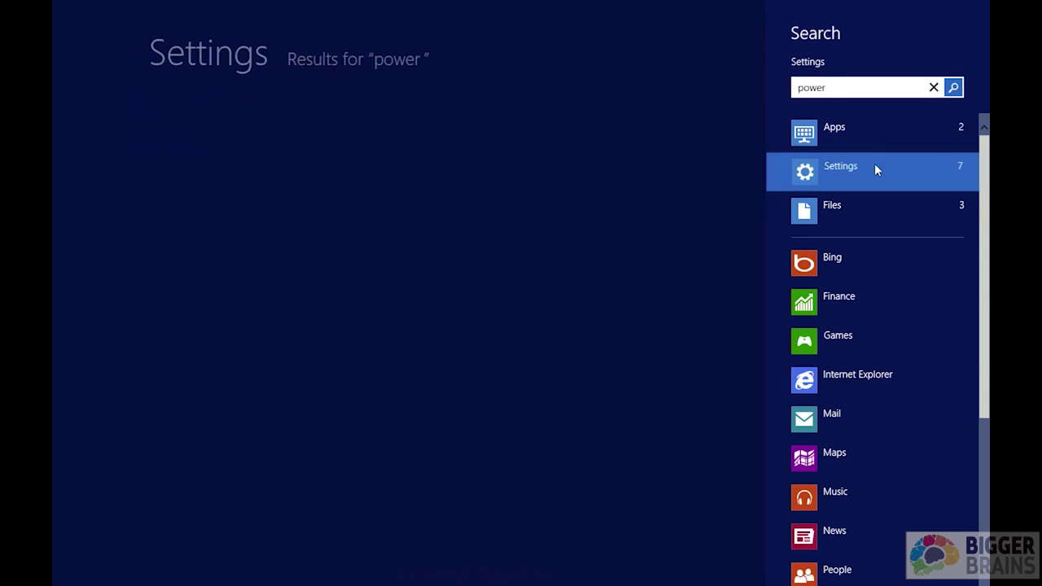
{"action": "left_click", "coordinate": [875, 211]}
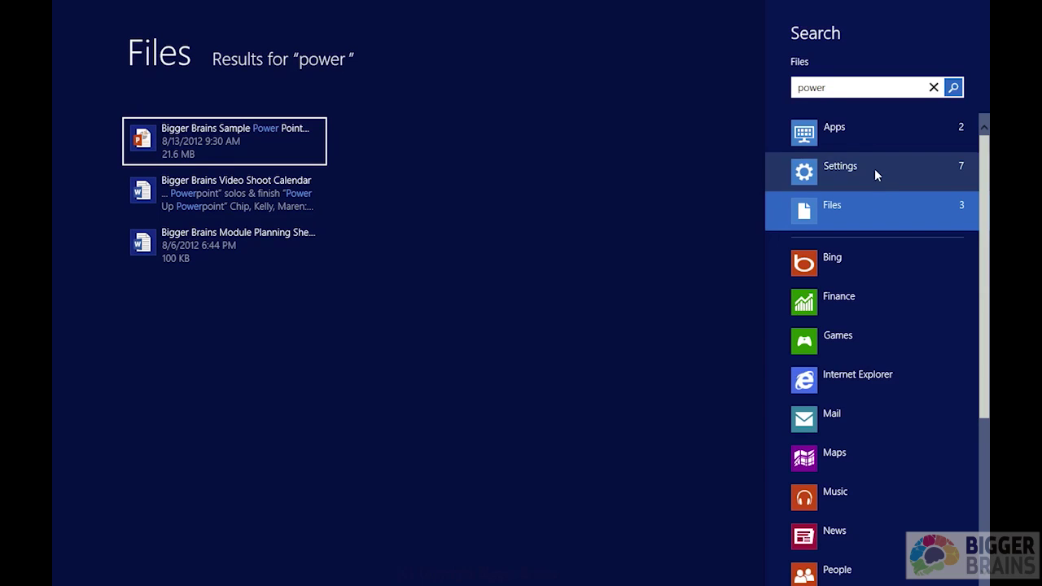
{"action": "left_click", "coordinate": [837, 133]}
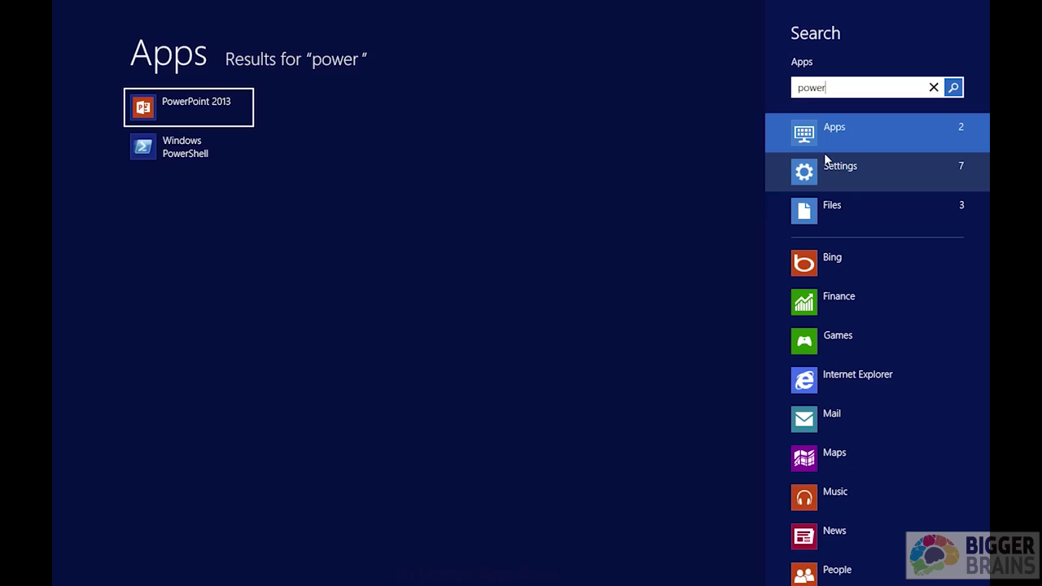
Step: Run the 'power' search on Bing in Internet Explorer, then return to the three matching files
{"action": "left_click", "coordinate": [847, 388]}
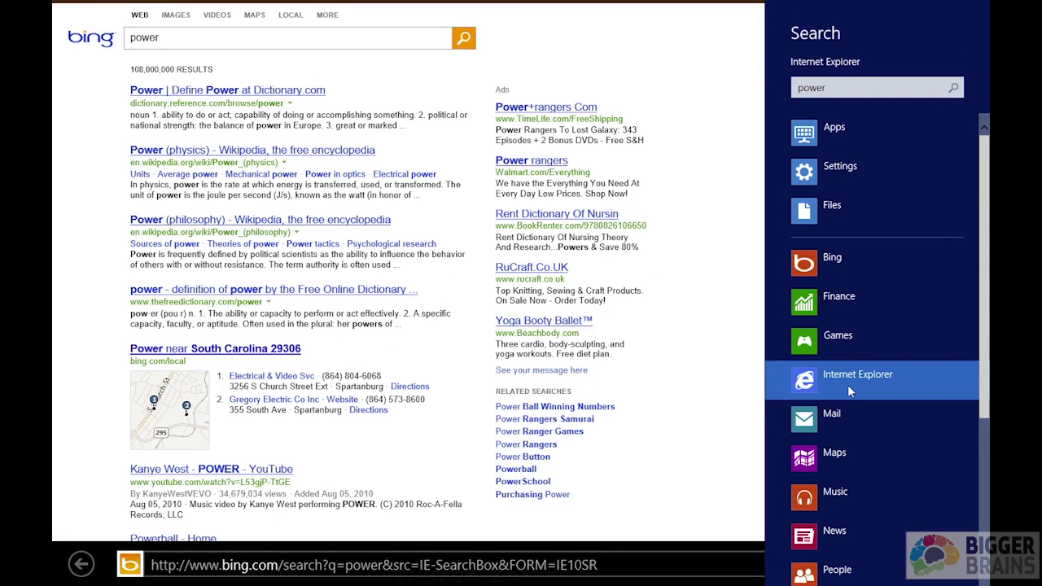
{"action": "left_click", "coordinate": [843, 206]}
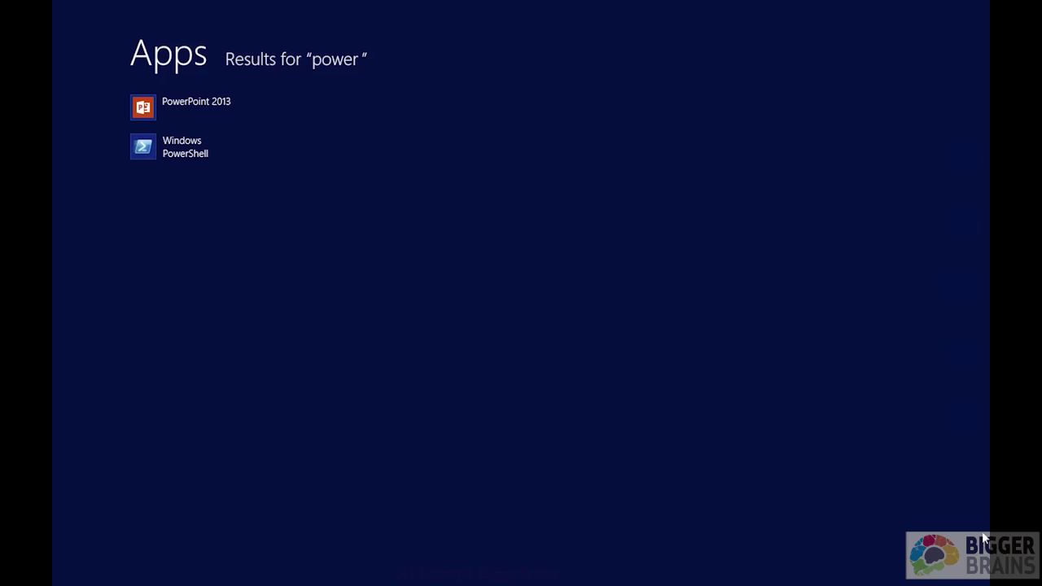
Step: Bring up the Devices pane, which reports nothing to send and offers Second screen
{"action": "mouse_move", "coordinate": [976, 399]}
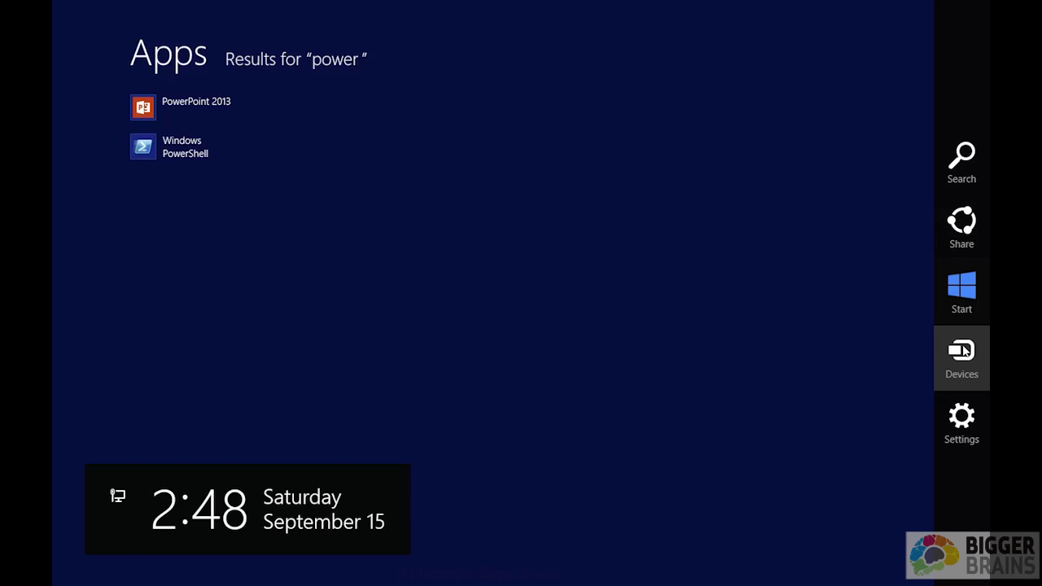
{"action": "left_click", "coordinate": [963, 352]}
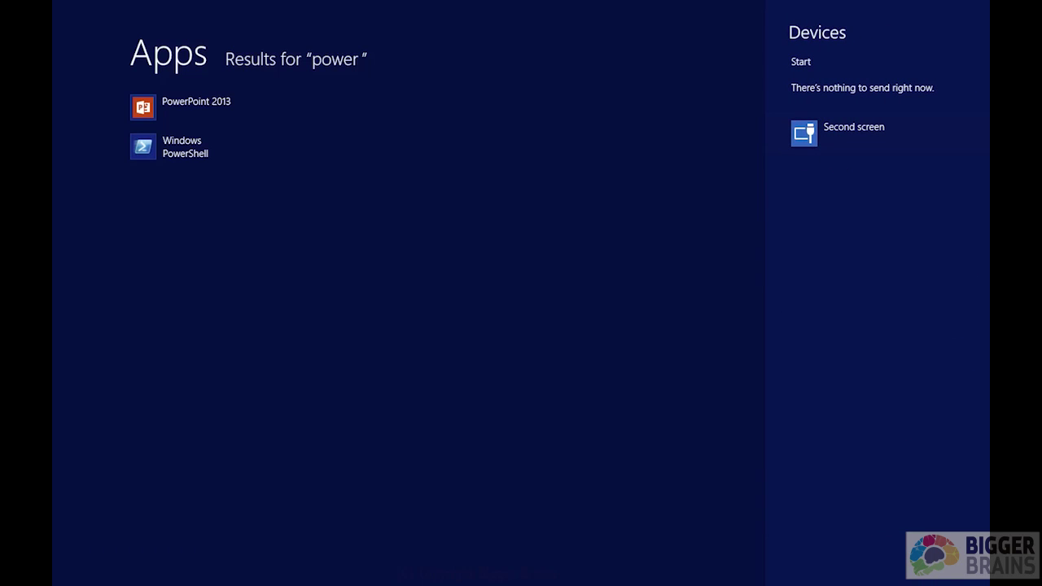
{"action": "mouse_move", "coordinate": [968, 463]}
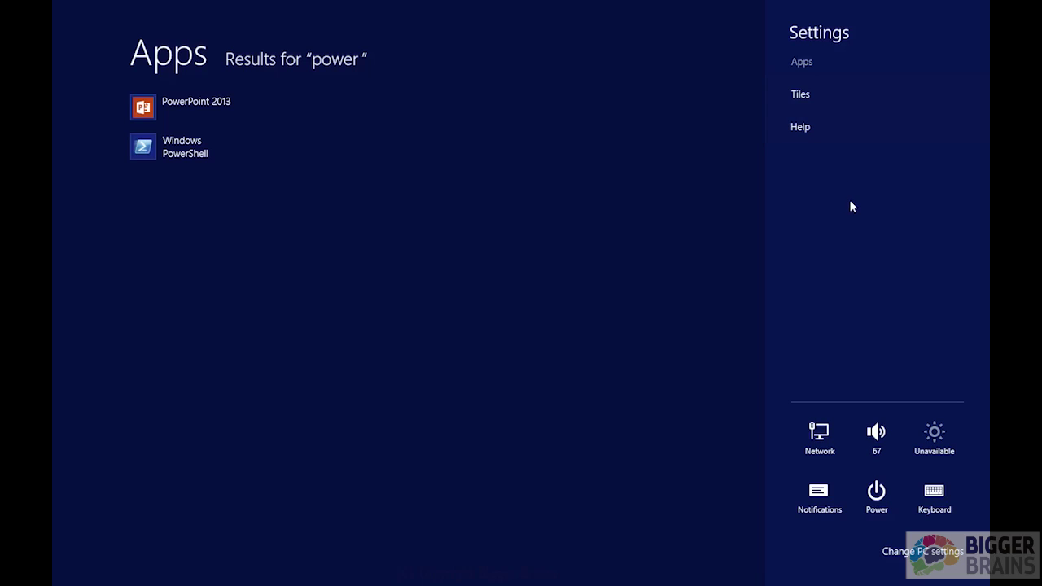
Step: Dismiss the 'power' results and Settings pane and return to the Start screen
{"action": "key", "text": "Escape"}
{"action": "key", "text": "super"}
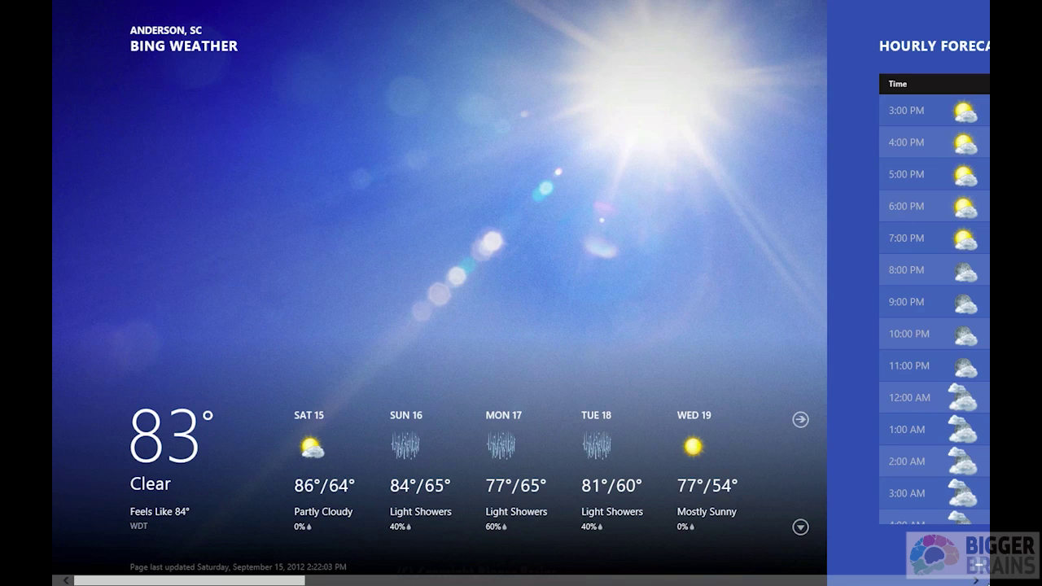
Step: From Weather's Settings pane, view the Sleep/Shut down/Restart choices, close them, and launch PC settings
{"action": "left_click", "coordinate": [965, 437]}
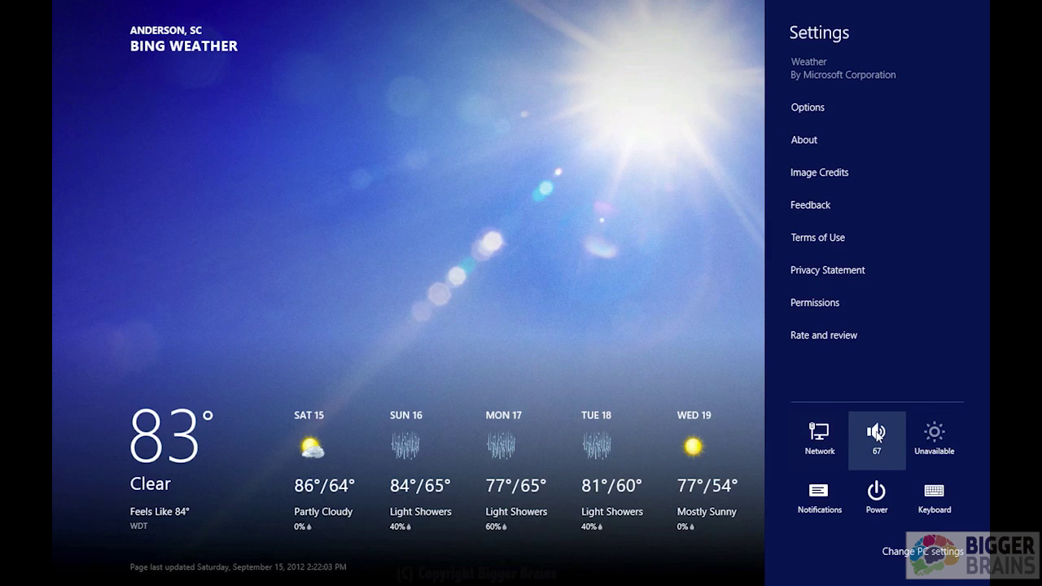
{"action": "mouse_move", "coordinate": [952, 444]}
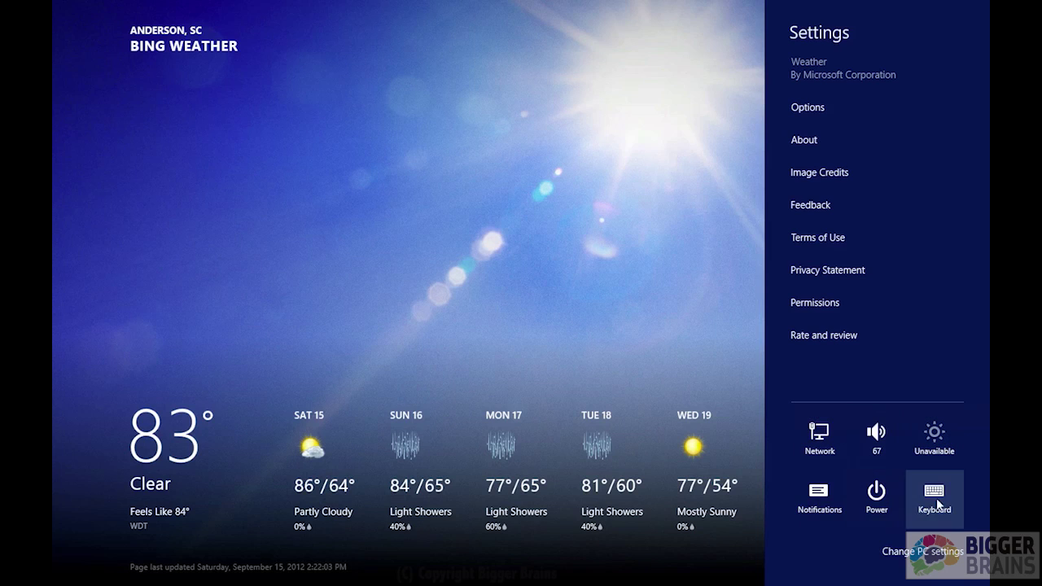
{"action": "mouse_move", "coordinate": [938, 499]}
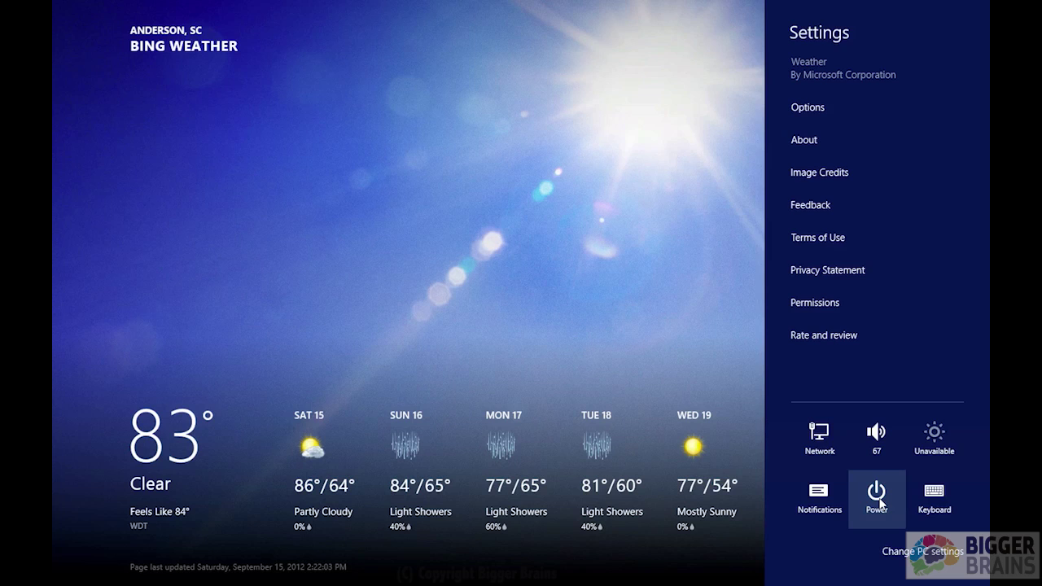
{"action": "left_click", "coordinate": [878, 498]}
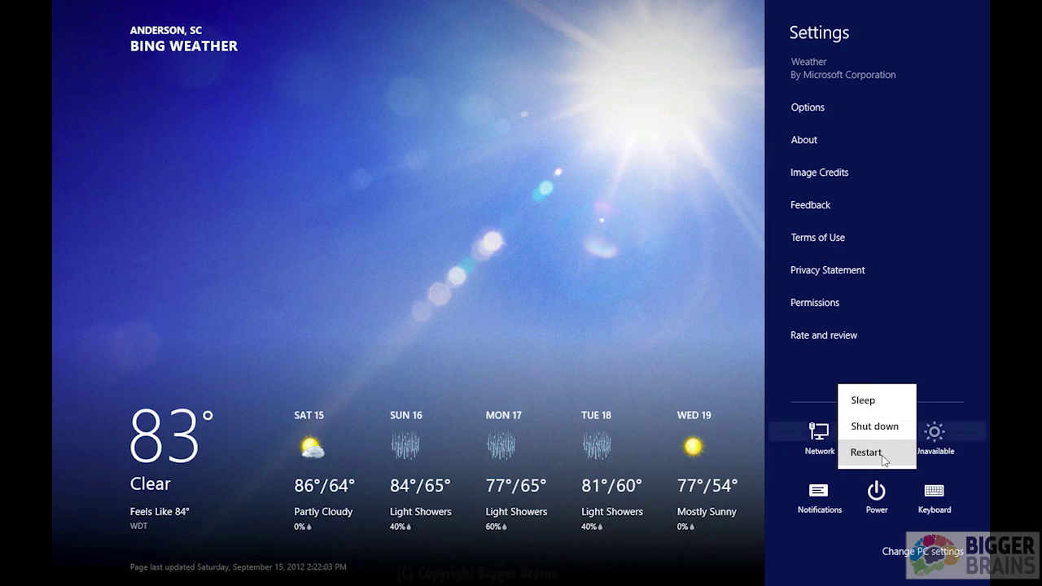
{"action": "left_click", "coordinate": [871, 526]}
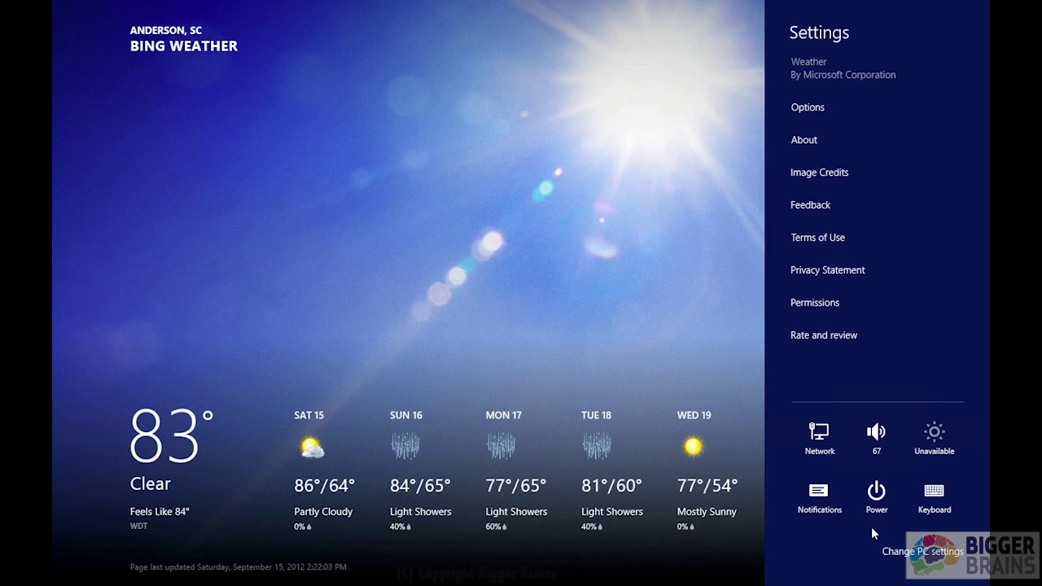
{"action": "left_click", "coordinate": [895, 540]}
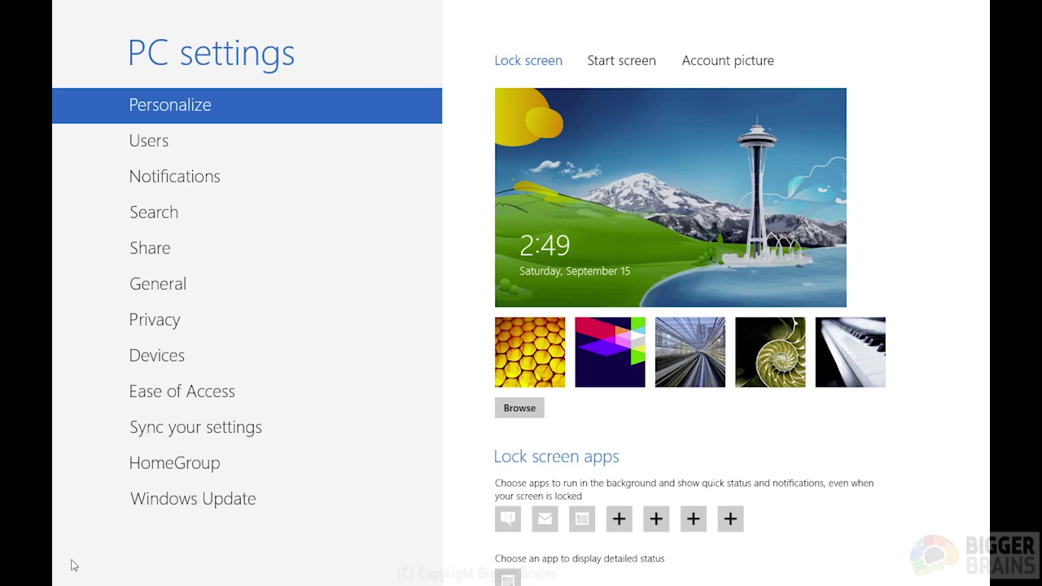
Step: Show the Win+X quick menu of system tools from the bottom-left corner, then dismiss it
{"action": "right_click", "coordinate": [52, 583]}
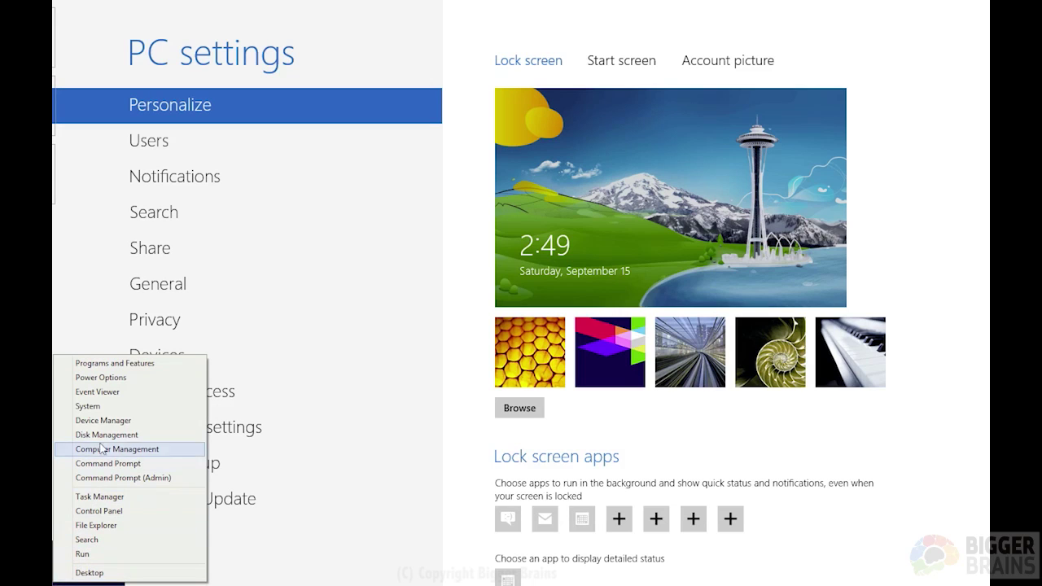
{"action": "left_click", "coordinate": [139, 510]}
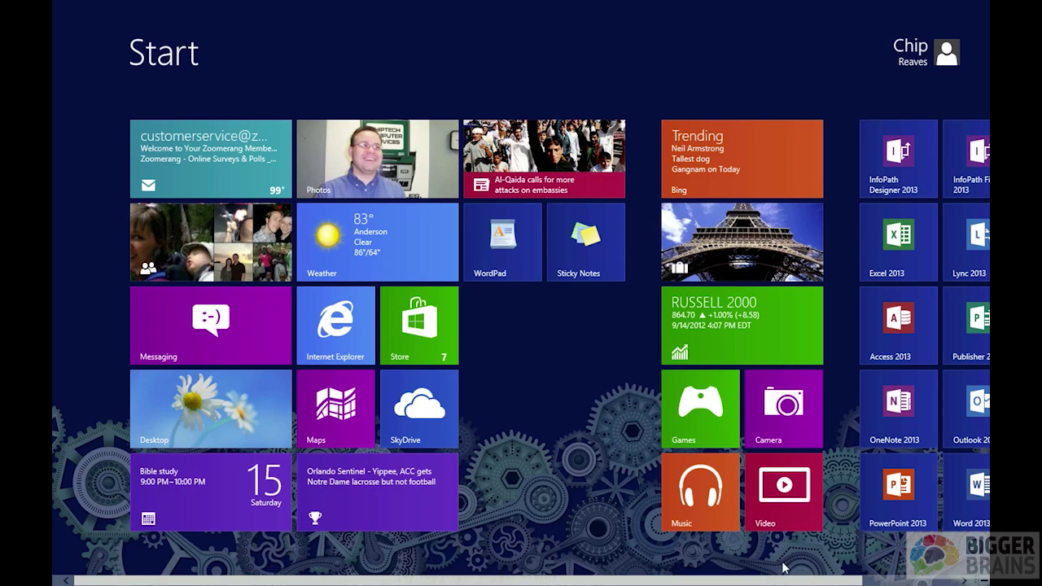
Step: Show the charms bar with the clock and date using Win+C
{"action": "key", "text": "super+c"}
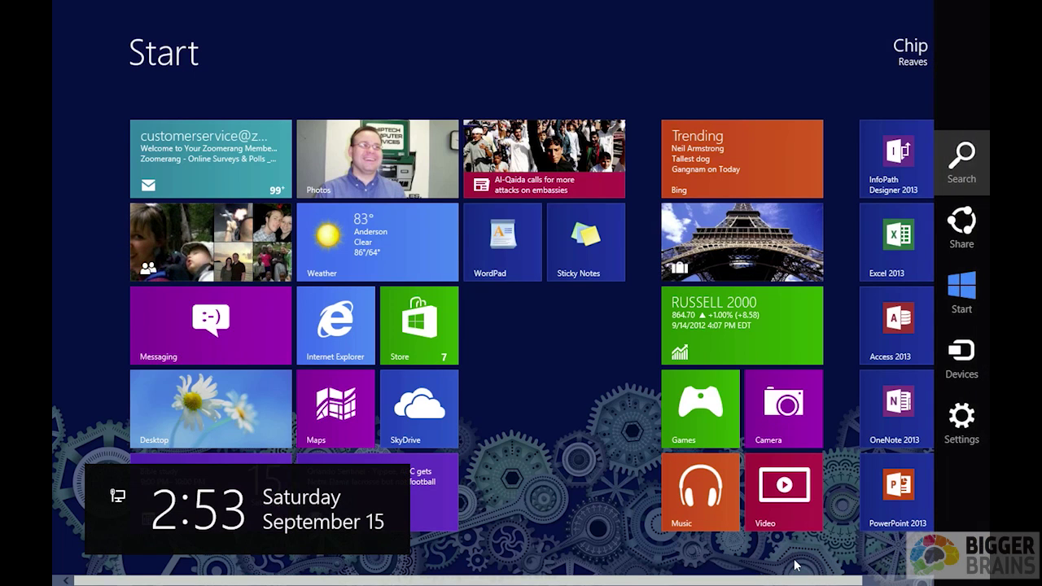